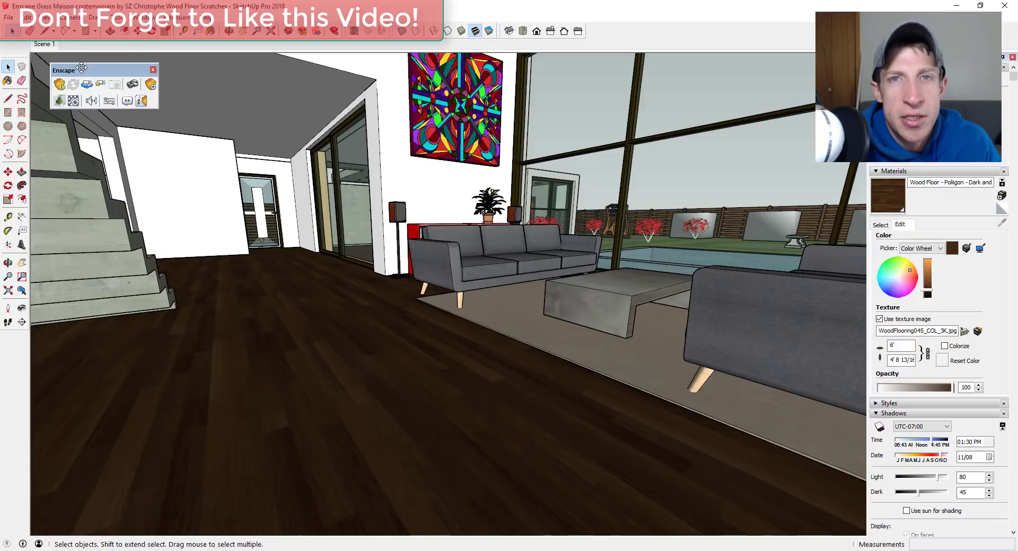
- Launch the Enscape real-time render from a living room view showing the wood floor, stairs and sofas
middle_drag(529, 370, 526, 405)
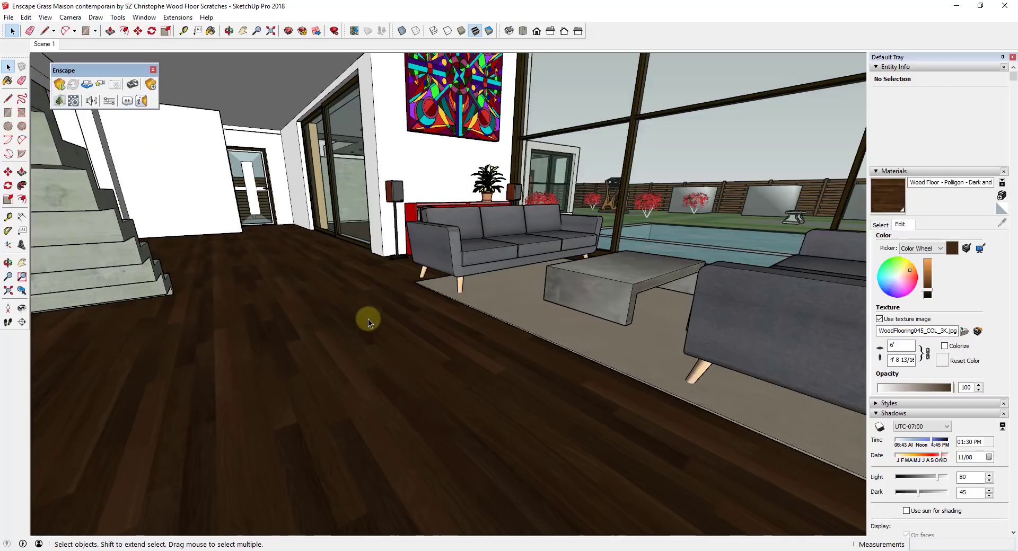
key(o)
key(space)
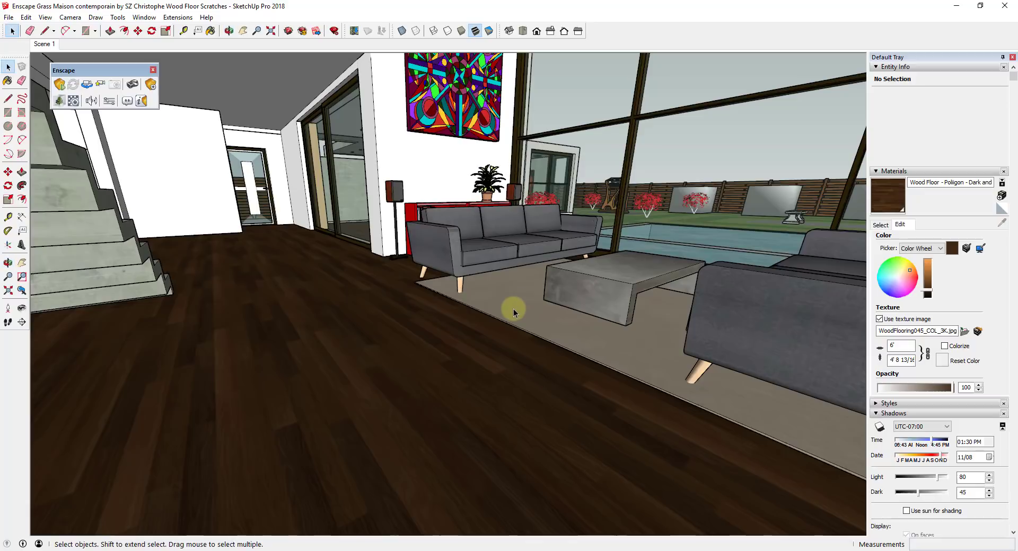
middle_drag(516, 306, 529, 315)
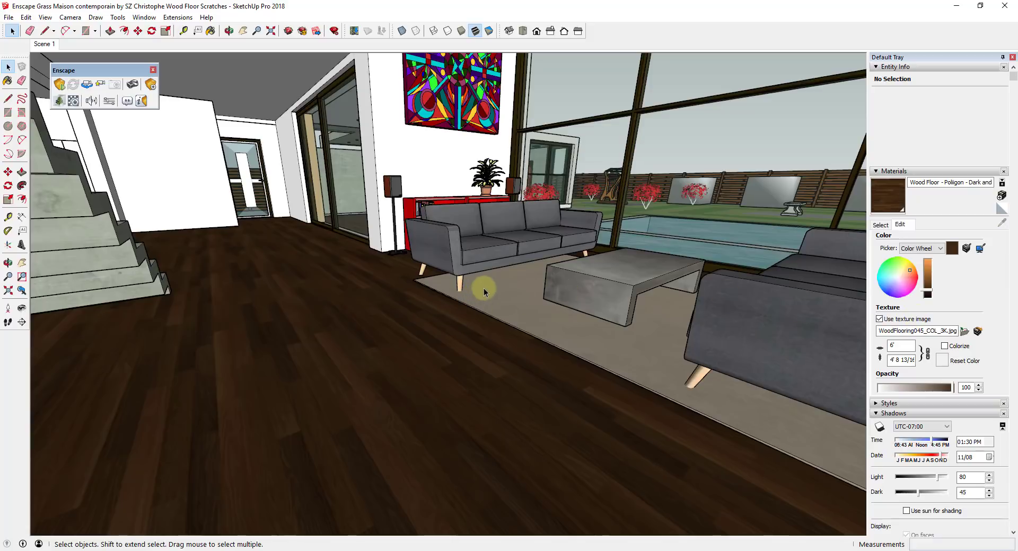
mouse_move(511, 286)
middle_down()
mouse_move(511, 298)
mouse_move(462, 319)
mouse_move(450, 341)
mouse_move(461, 297)
mouse_move(451, 322)
mouse_move(466, 356)
mouse_move(479, 352)
middle_up()
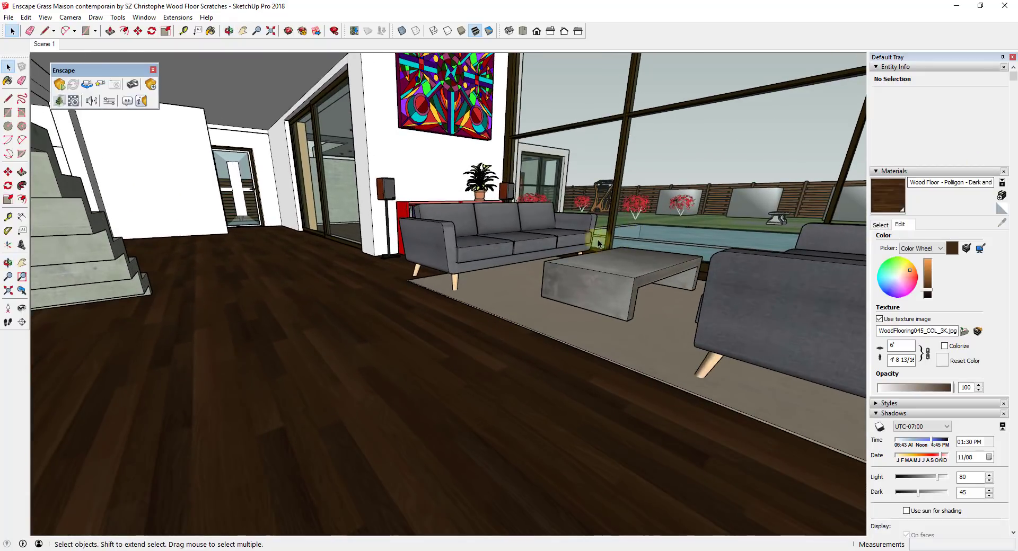
middle_drag(488, 290, 496, 288)
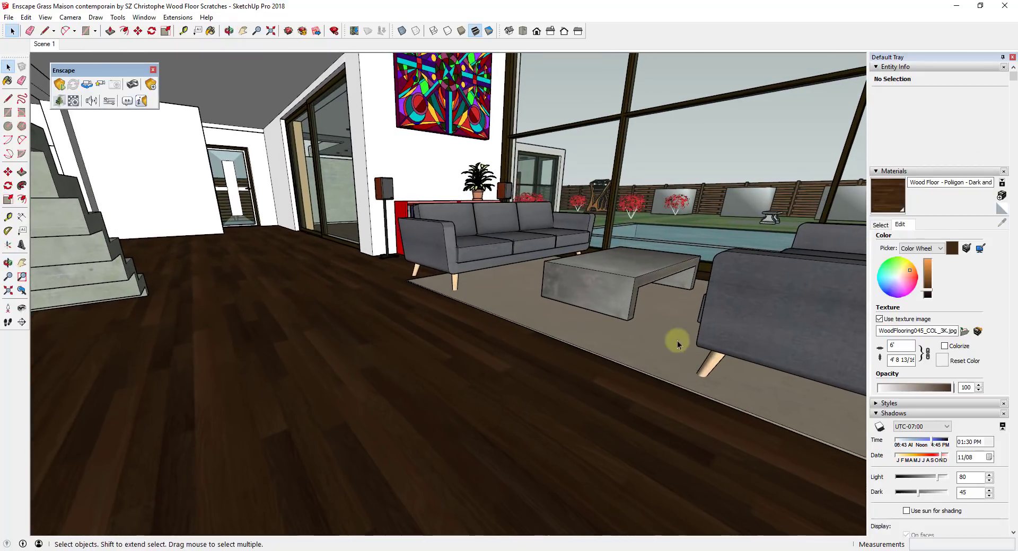
click(59, 84)
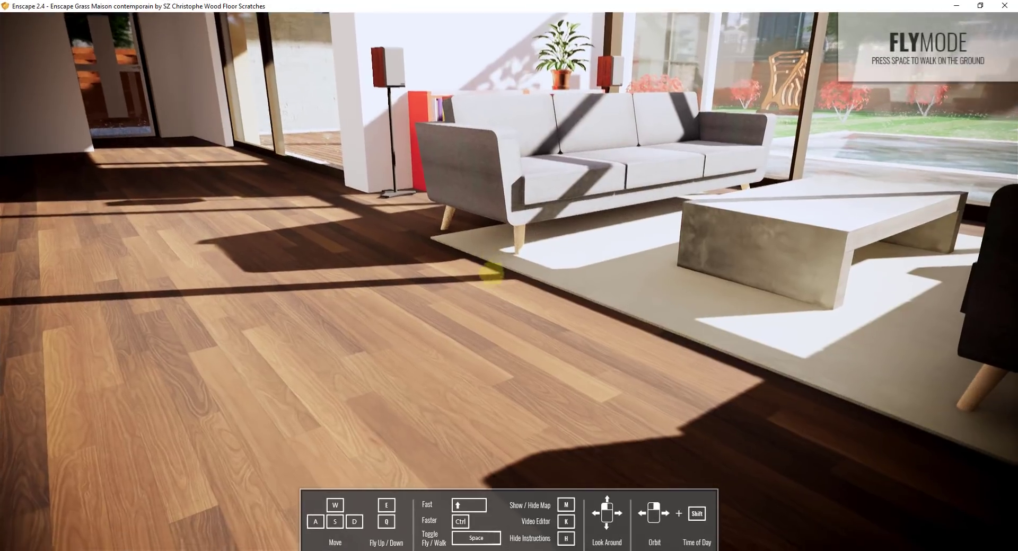
- Look around the rendered living room and examine how the wood floor appears in sunlight
drag(492, 273, 491, 271)
right_drag(491, 271, 490, 272)
drag(490, 272, 491, 271)
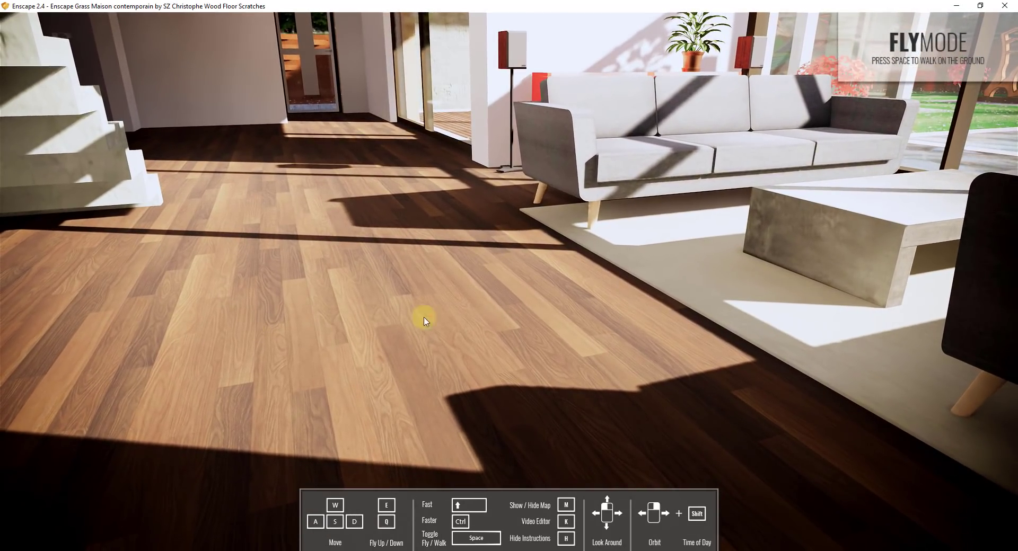
right_drag(392, 289, 479, 292)
drag(478, 292, 484, 290)
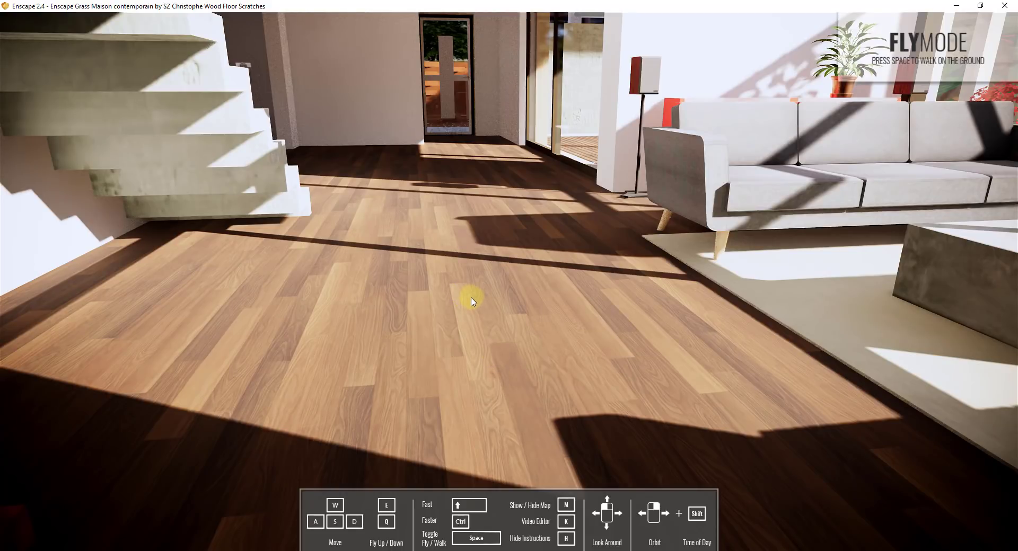
mouse_move(494, 336)
right_down()
mouse_move(484, 332)
mouse_move(494, 333)
right_up()
drag(494, 332, 494, 332)
right_drag(494, 332, 405, 416)
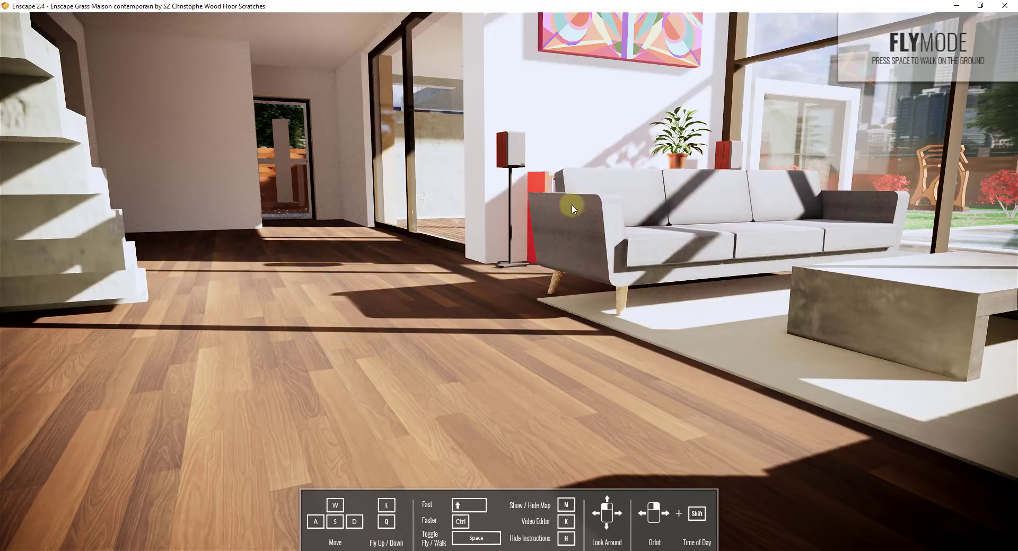
drag(573, 214, 578, 265)
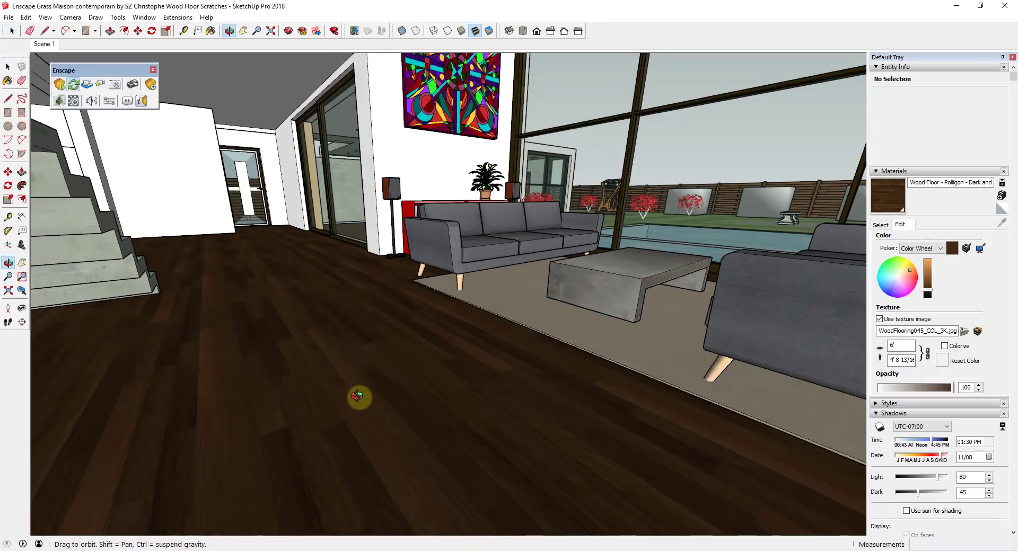
- Select the house component in the SketchUp model and frame the wood floor in the Enscape render
mouse_move(357, 397)
middle_down()
mouse_move(307, 397)
mouse_move(295, 425)
mouse_move(331, 397)
mouse_move(367, 396)
middle_up()
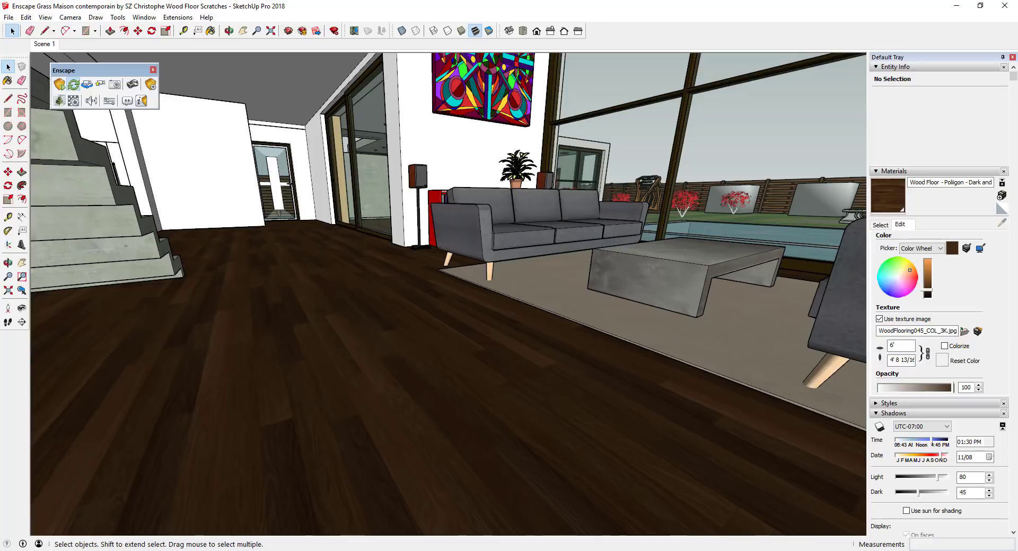
key(alt+Tab)
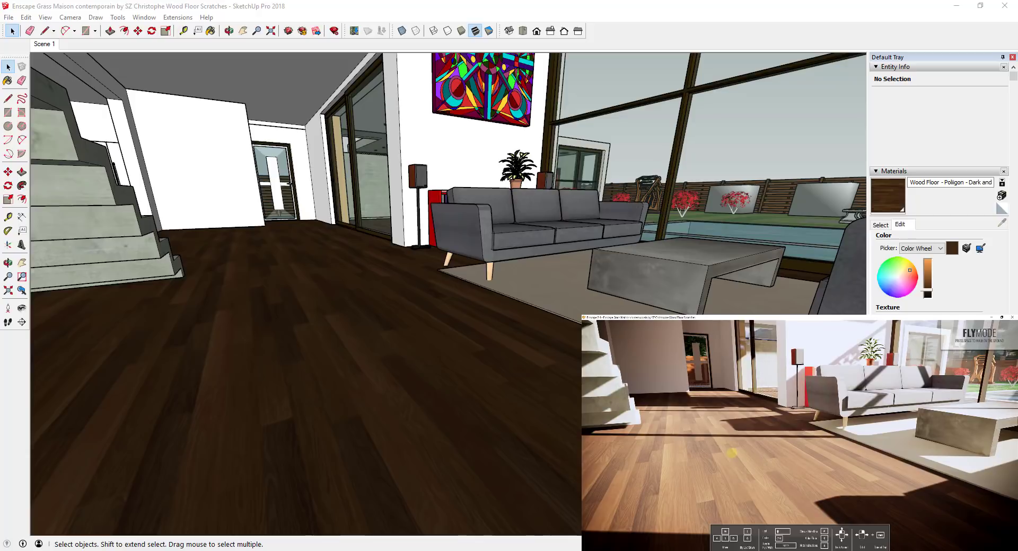
click(575, 418)
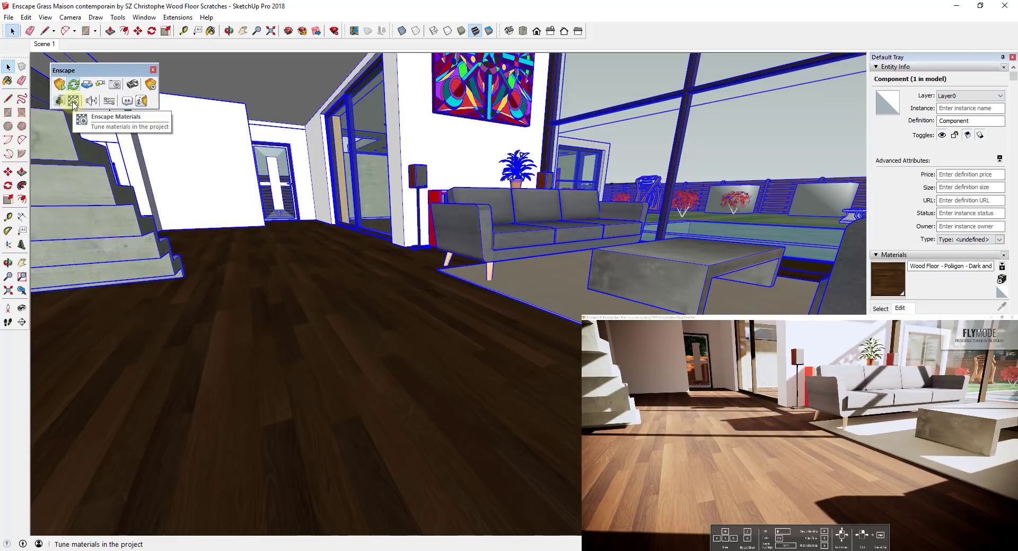
drag(779, 449, 793, 470)
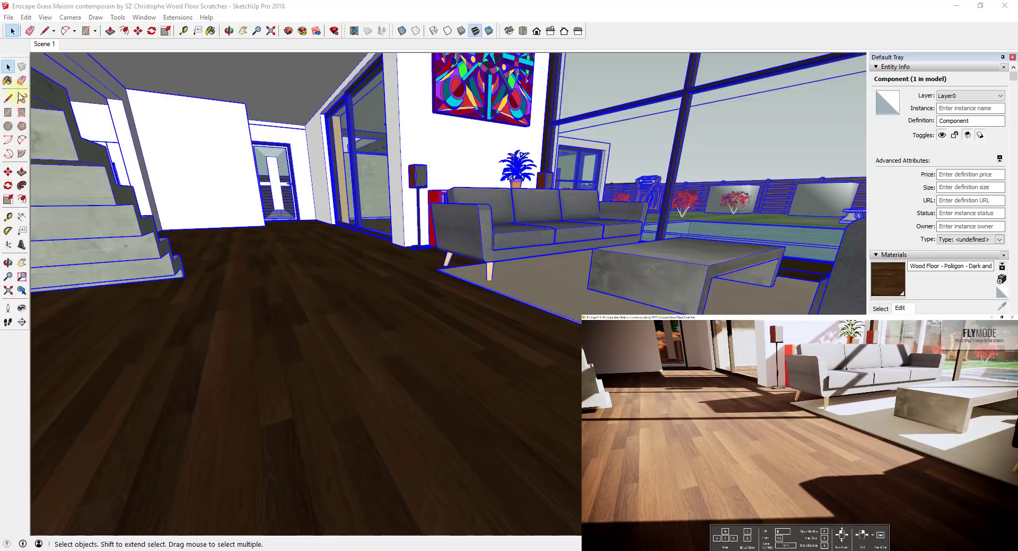
click(768, 22)
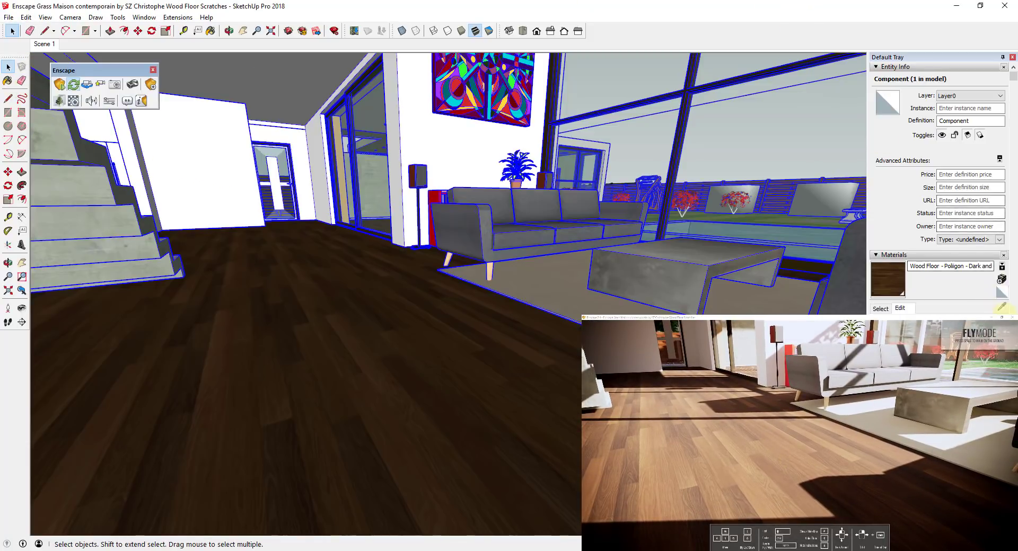
- Sample the wood floor's material from the model and open it in the Enscape Materials editor
click(1001, 306)
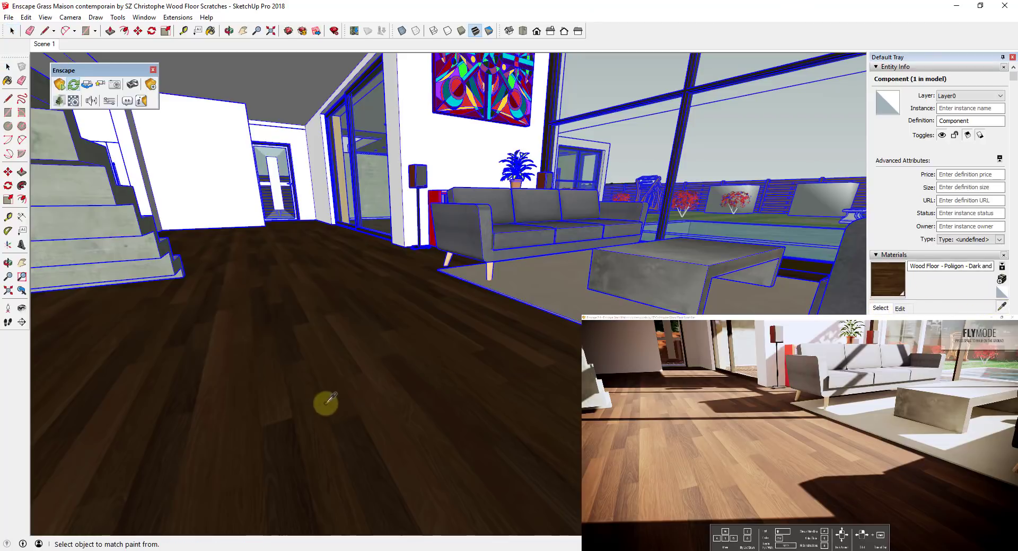
click(385, 380)
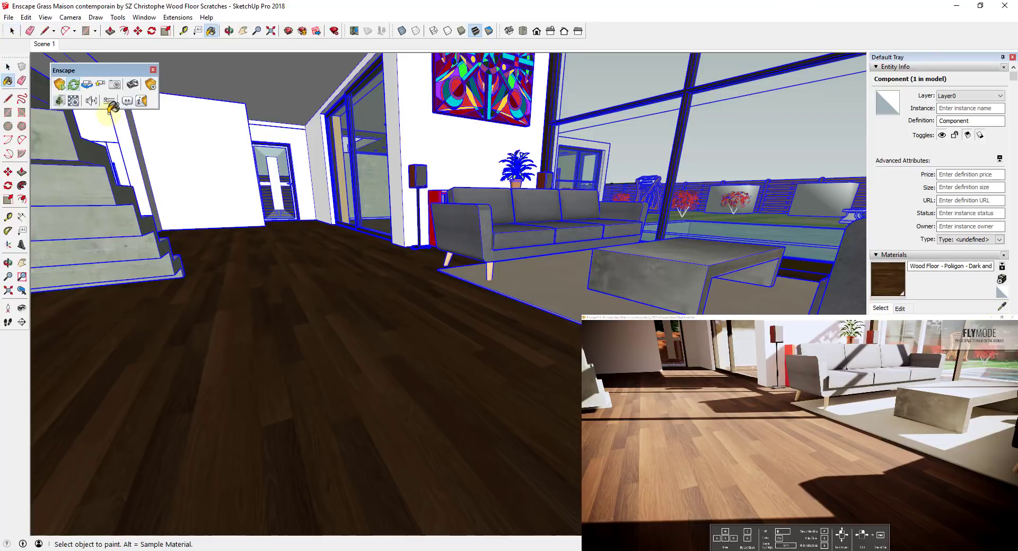
click(74, 101)
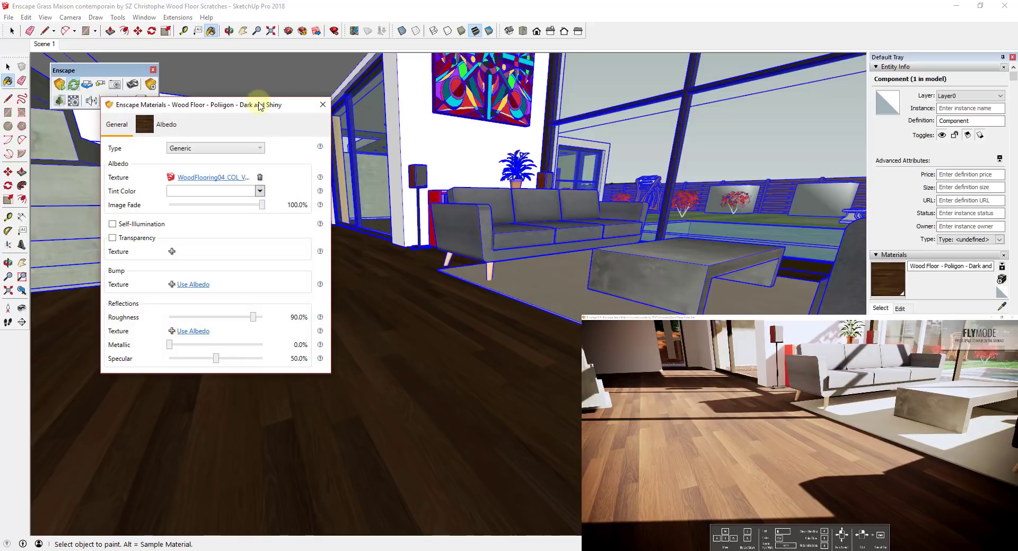
drag(255, 105, 320, 75)
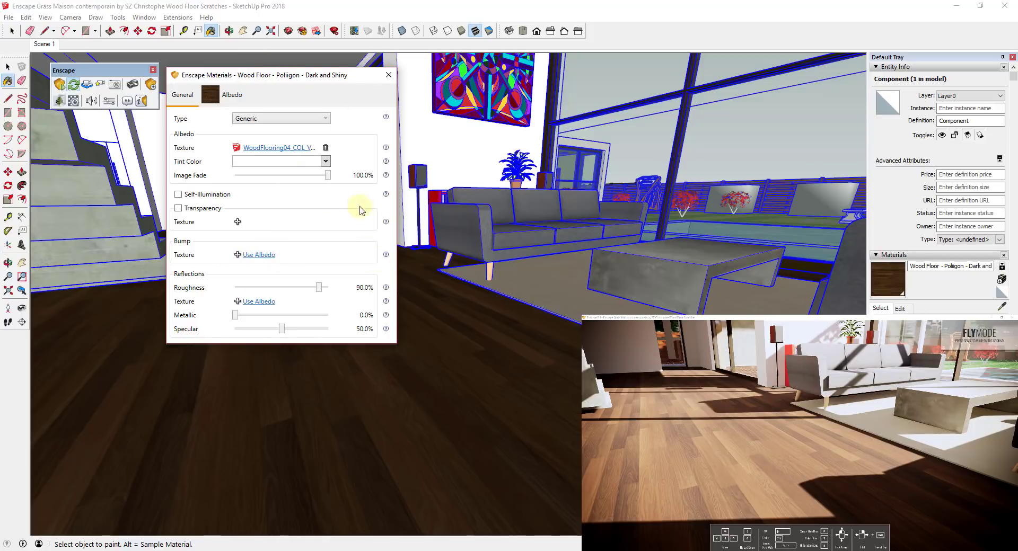
- Try the Grass type on the wood floor material, and return it to Generic
click(275, 120)
click(268, 138)
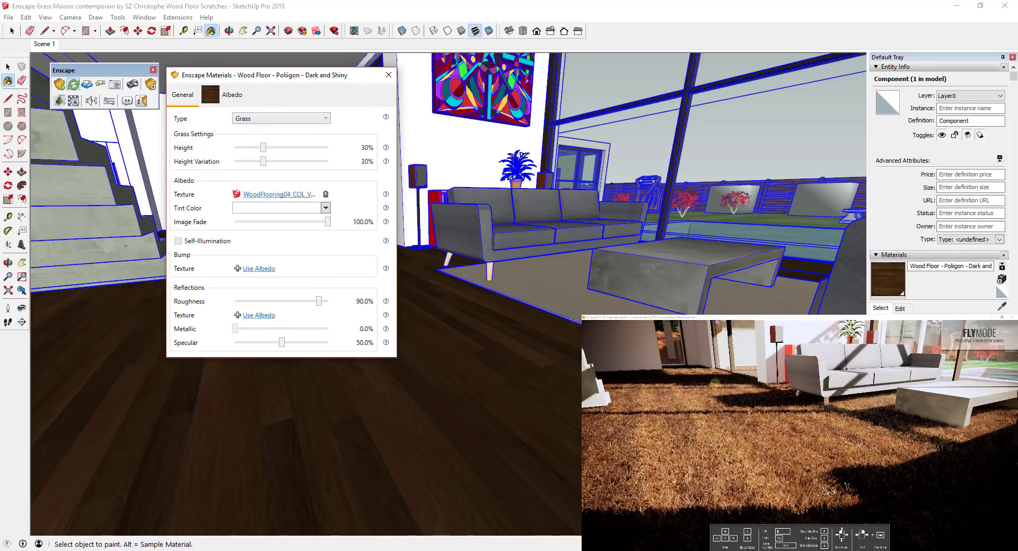
click(285, 120)
click(257, 130)
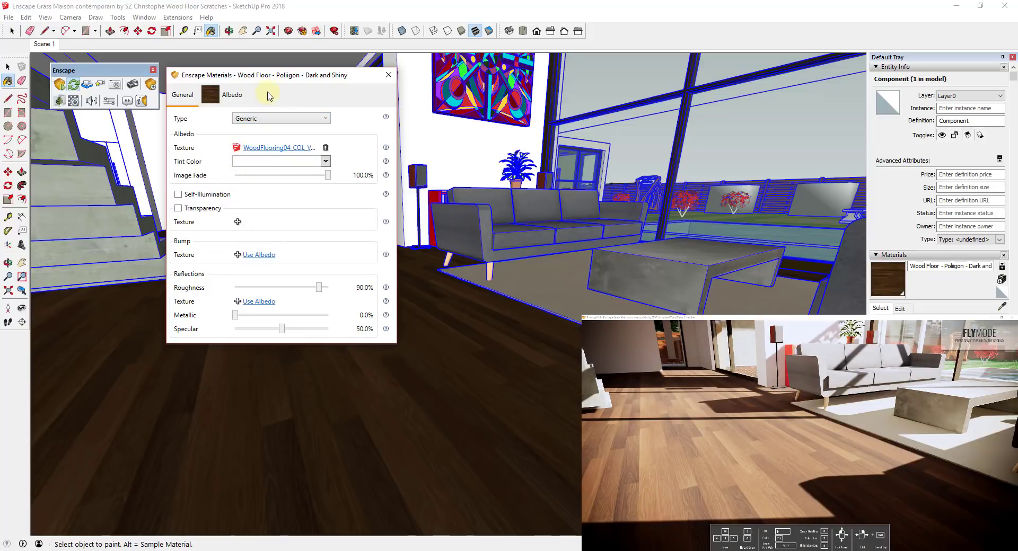
- Use the albedo texture as the wood floor's bump map and inspect the planks up close in the render
mouse_move(275, 76)
mouse_down()
mouse_move(199, 112)
mouse_move(285, 66)
mouse_move(274, 78)
mouse_up()
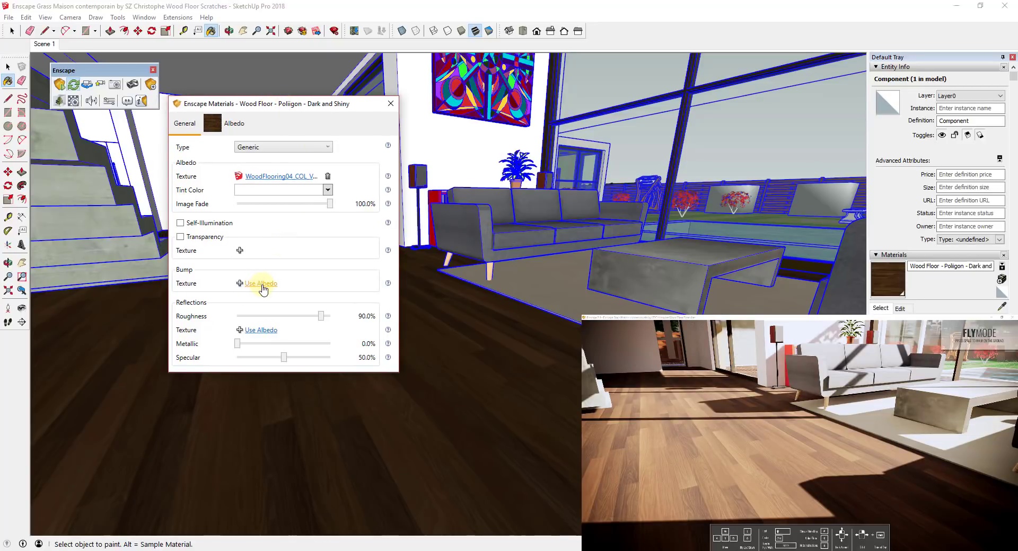
click(265, 285)
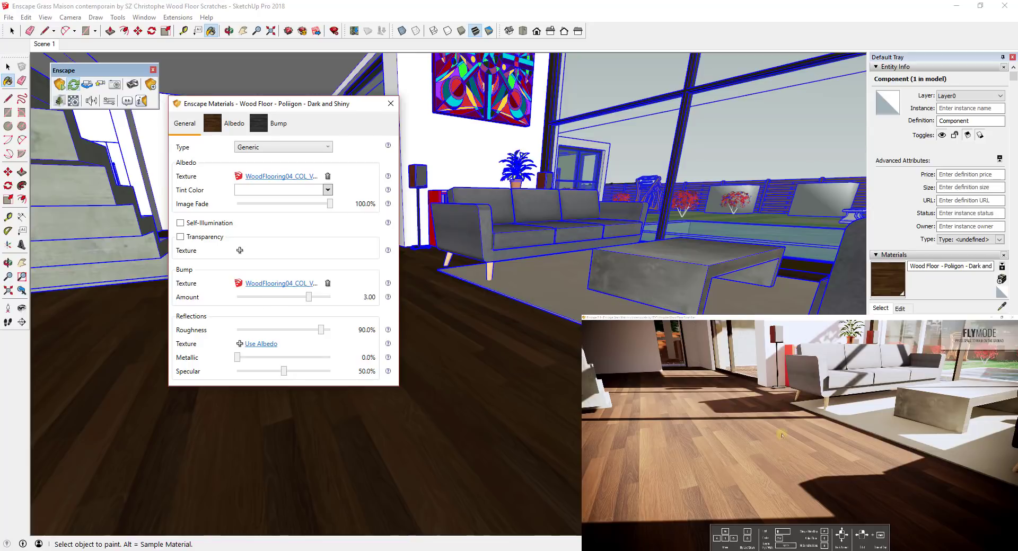
drag(778, 456, 775, 461)
key(w)
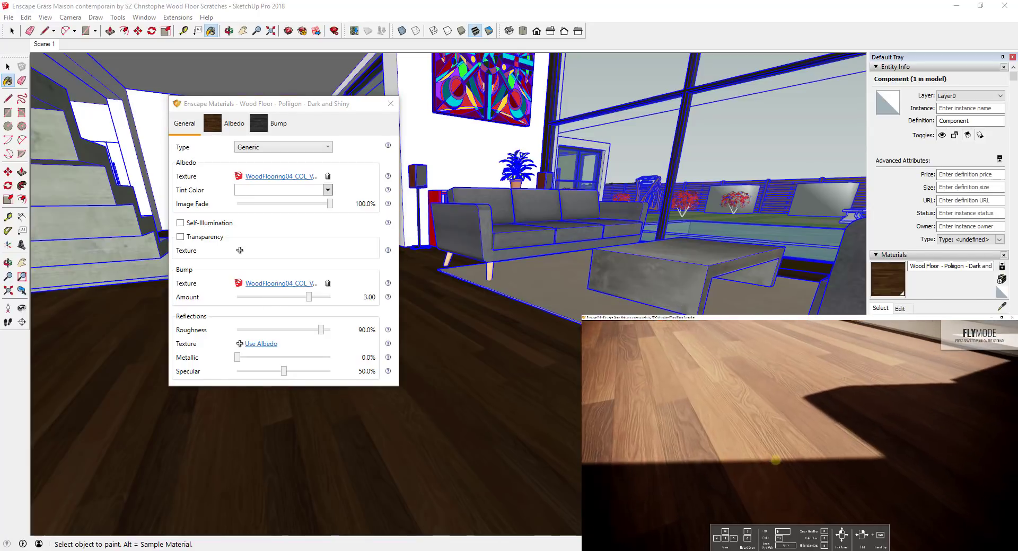
scroll(775, 460, down, 5)
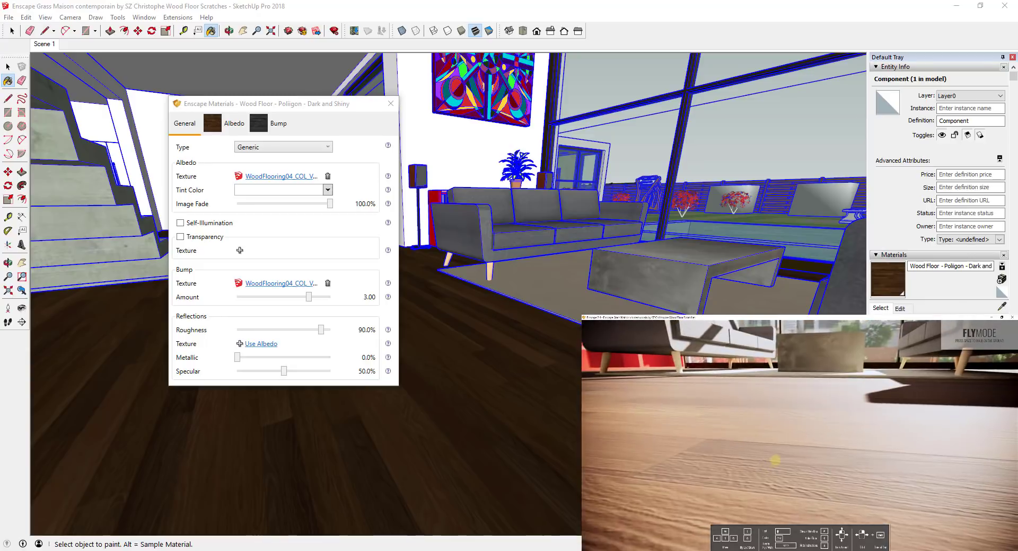
right_drag(775, 461, 775, 461)
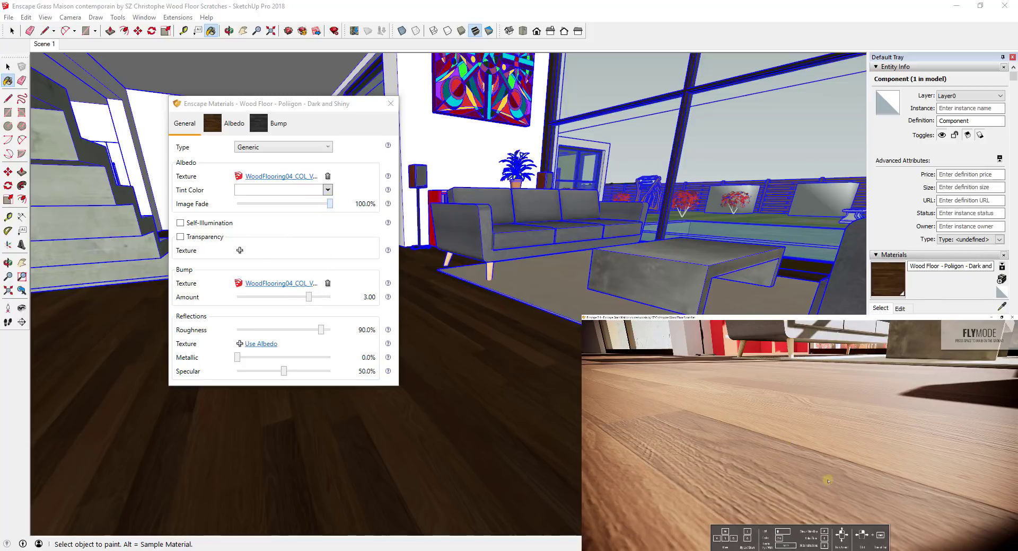
drag(826, 477, 826, 475)
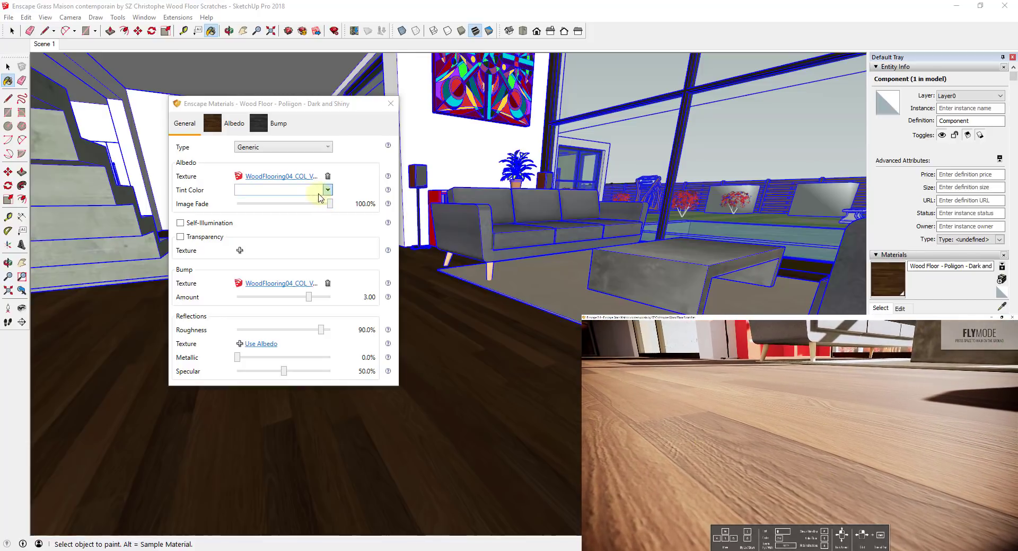
- Set the floor's albedo image fade to 0% and examine the bump relief alone in the render
drag(330, 205, 221, 207)
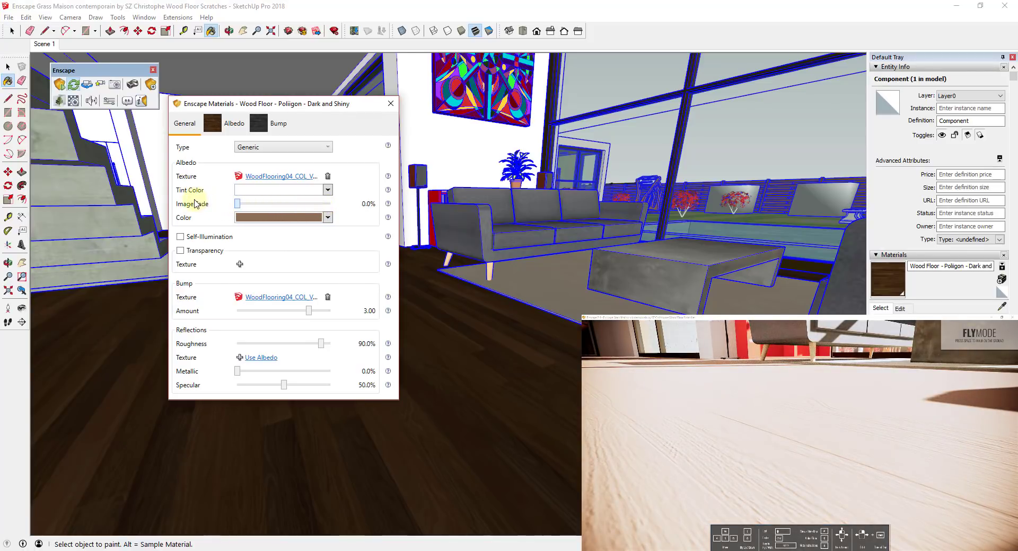
drag(759, 424, 759, 424)
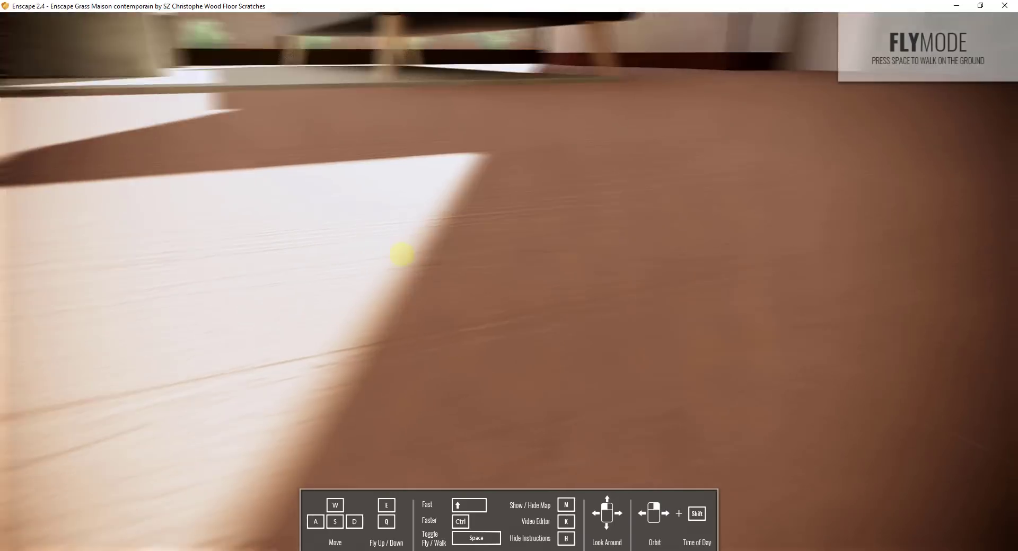
drag(402, 254, 414, 254)
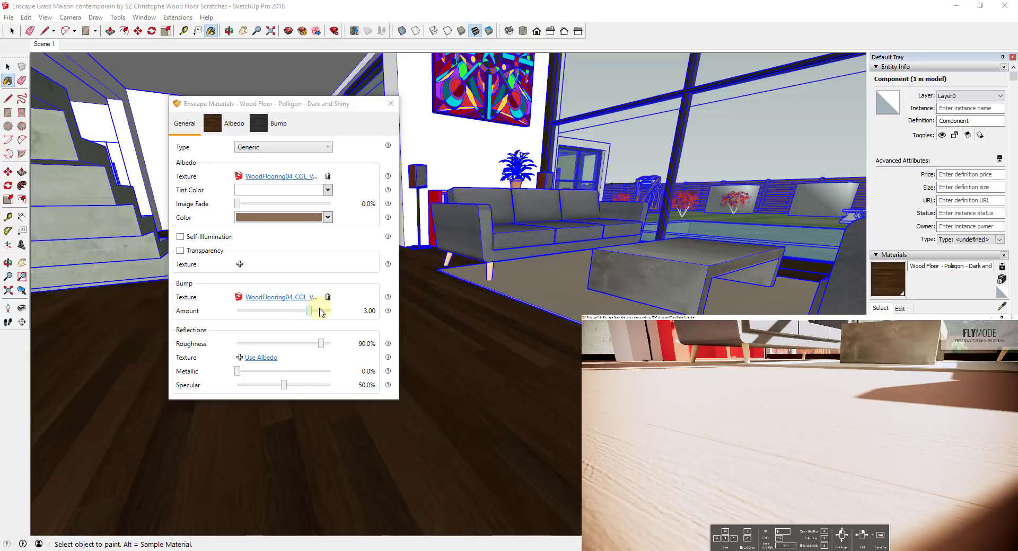
- Set the floor's bump amount to 2.75 and restore the albedo image fade to 100%
drag(321, 313, 311, 314)
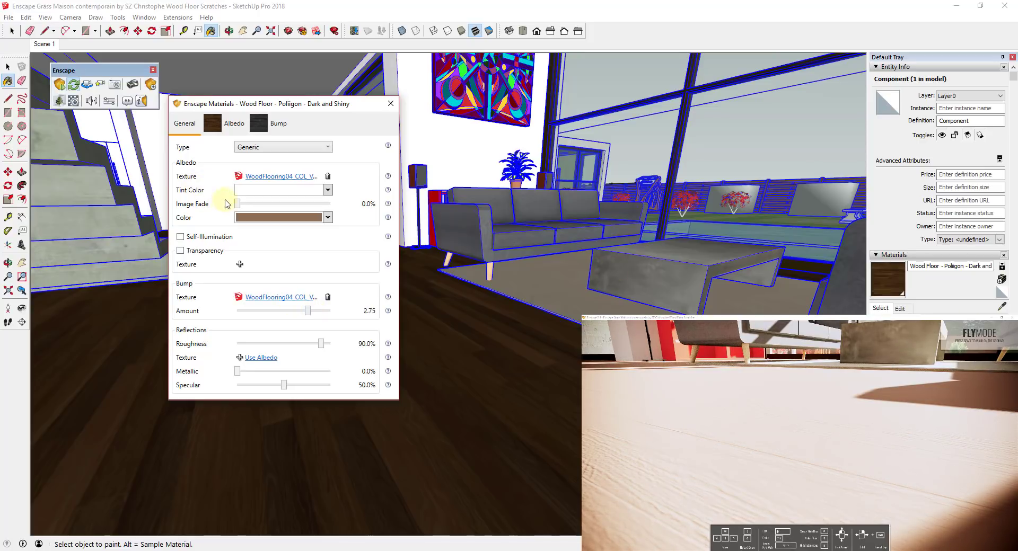
drag(237, 207, 330, 205)
click(754, 441)
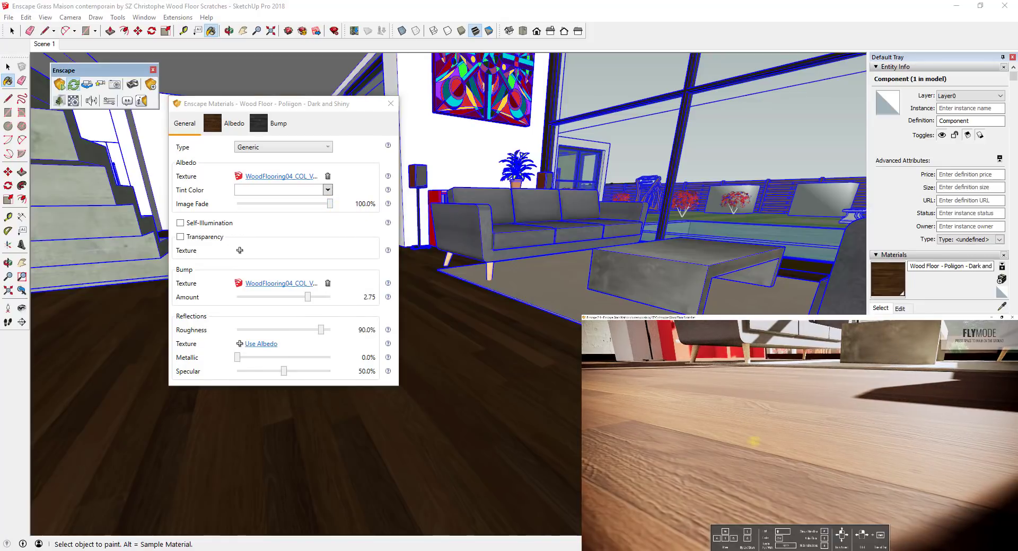
- Pull the render view back from the planks, check the help for the reflections texture, and examine the floor's reflections
drag(755, 441, 755, 442)
key(e)
key(s)
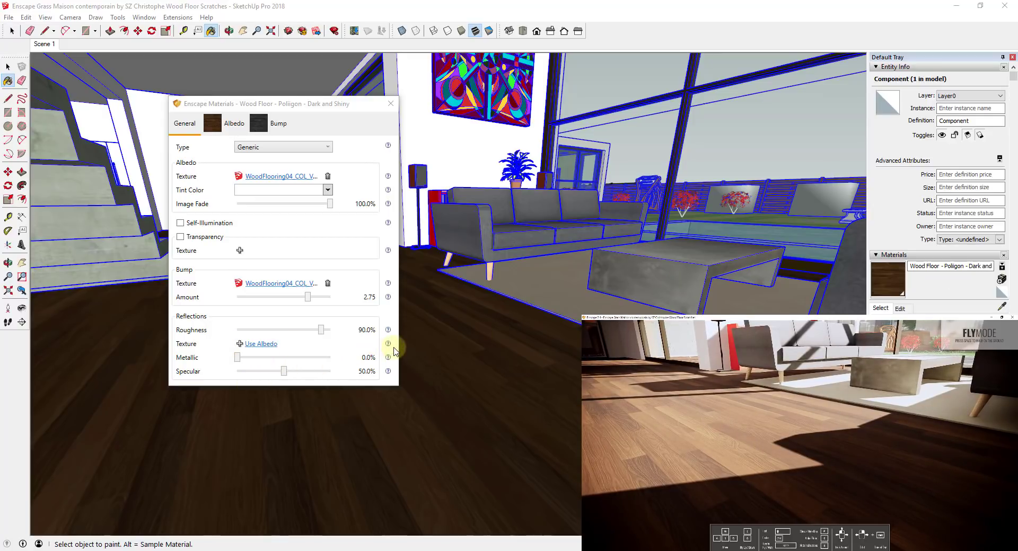
mouse_move(388, 346)
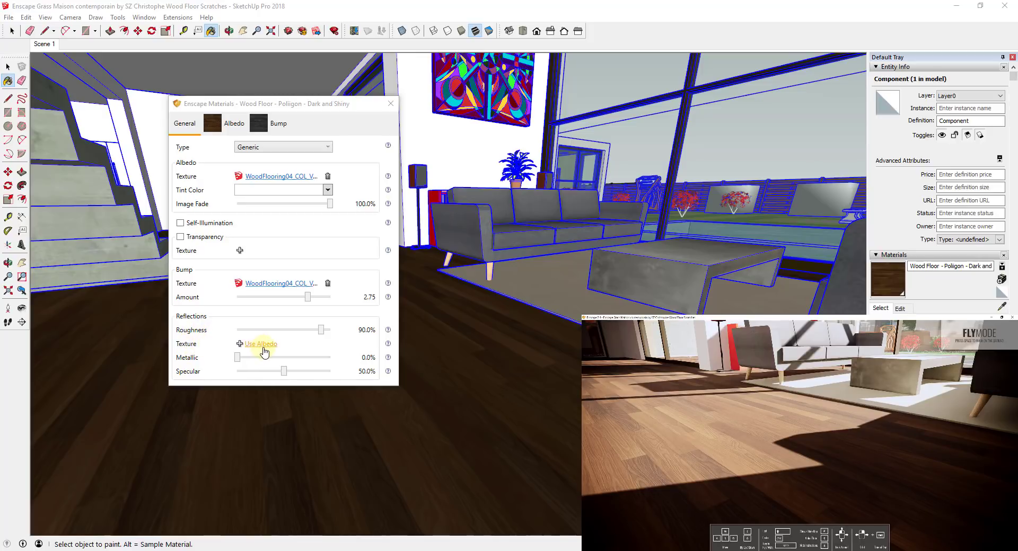
right_drag(673, 447, 672, 447)
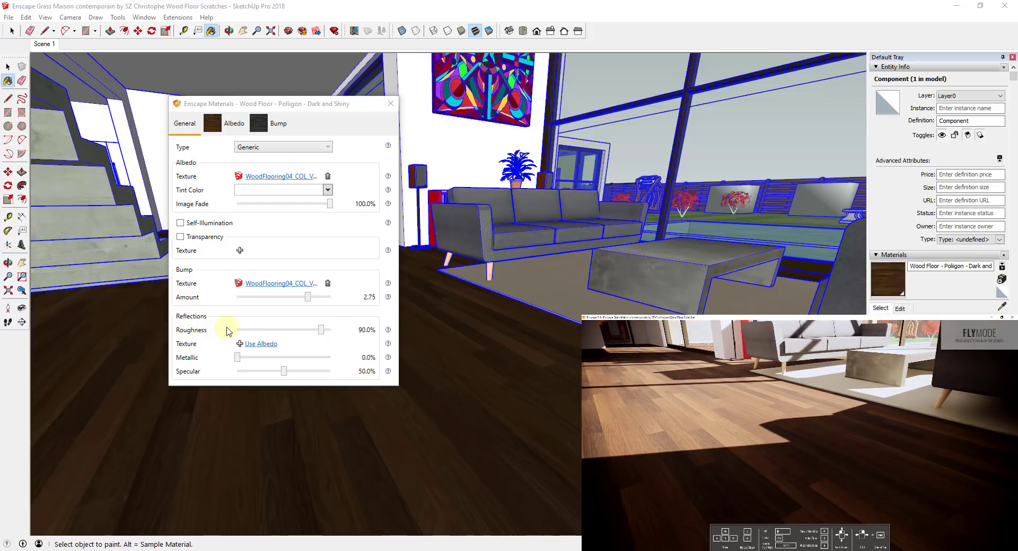
- Switch to the Poliigon website and preview the Scratches Varied 008 and Smudges Large 001 surface imperfection textures
click(241, 346)
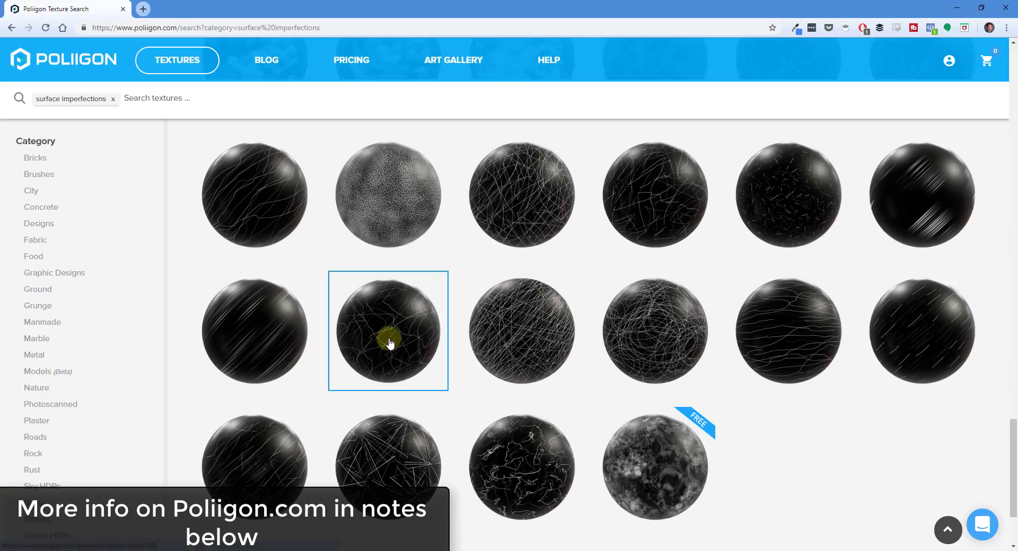
mouse_move(389, 343)
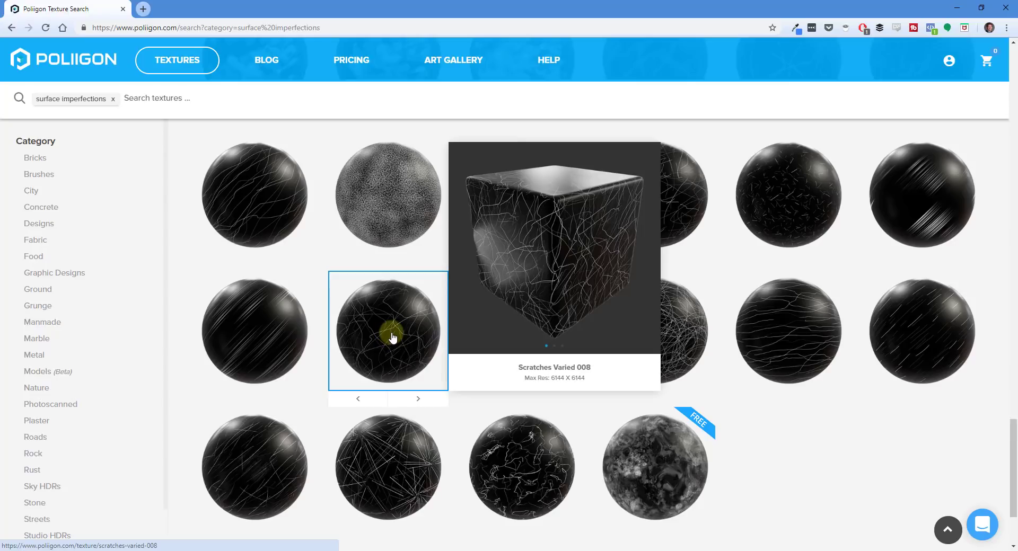
mouse_move(672, 465)
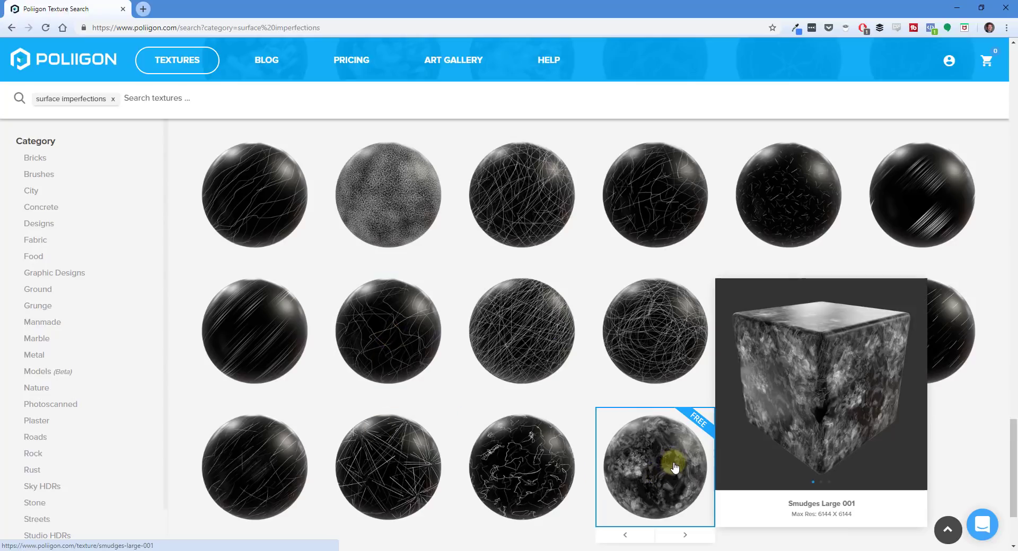
mouse_move(546, 345)
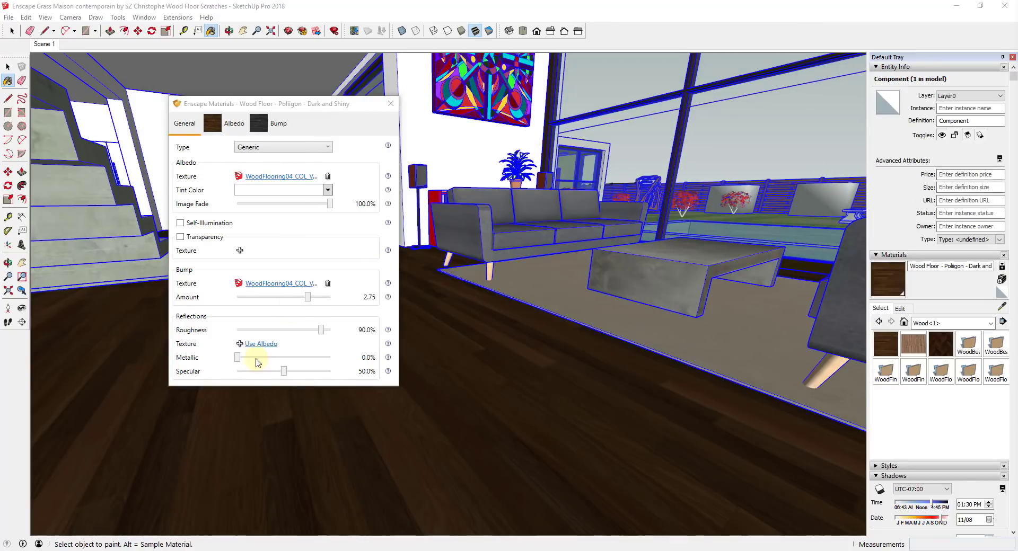
- Browse for a floor reflections texture and select ScratchesMixed003_OVERLAY_VAR1_3K in the ScratchesMixed003 set's 3K folder
click(239, 344)
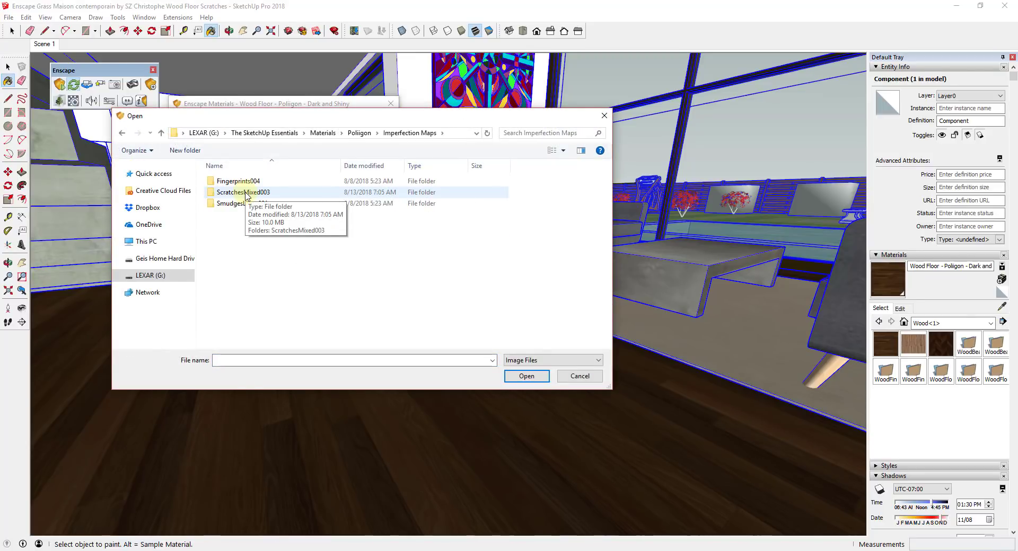
double_click(247, 194)
double_click(250, 183)
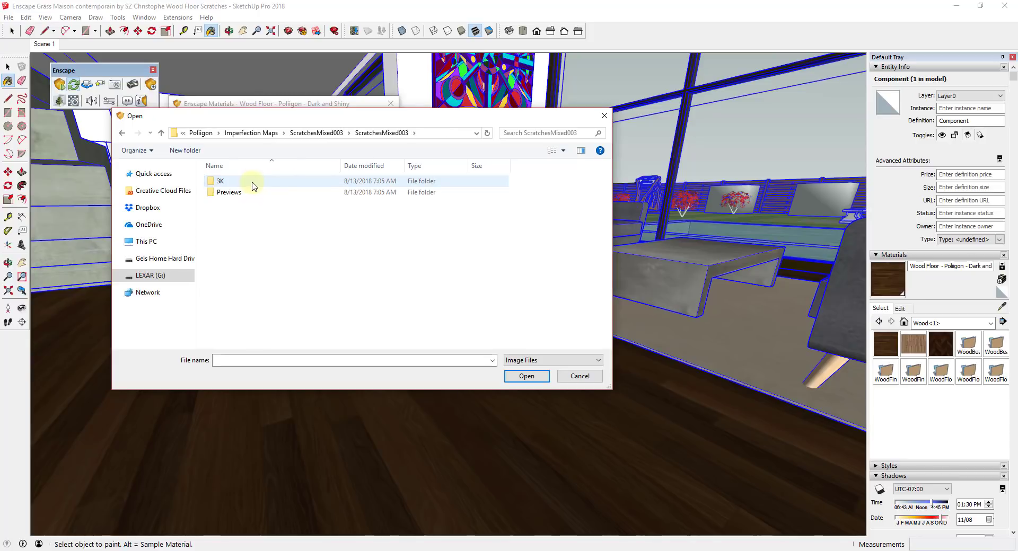
double_click(234, 186)
click(306, 190)
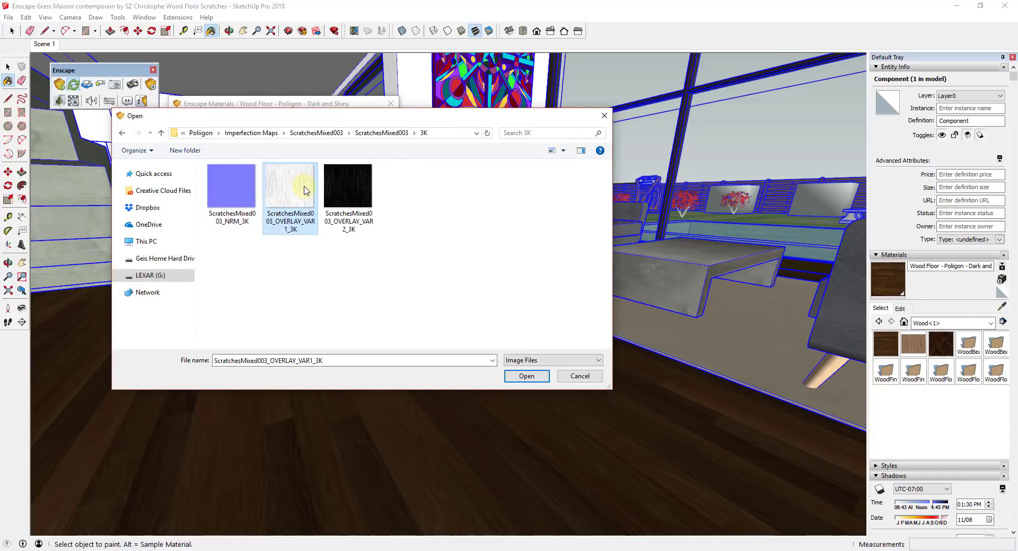
- Preview the selected scratch overlay image at full size in Photos and close the preview
right_click(305, 189)
click(498, 254)
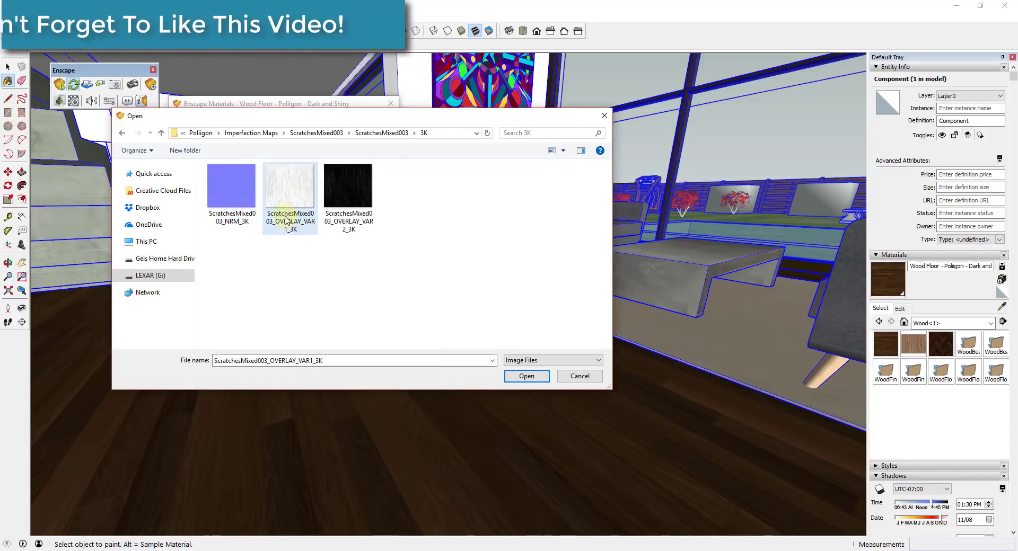
right_click(293, 186)
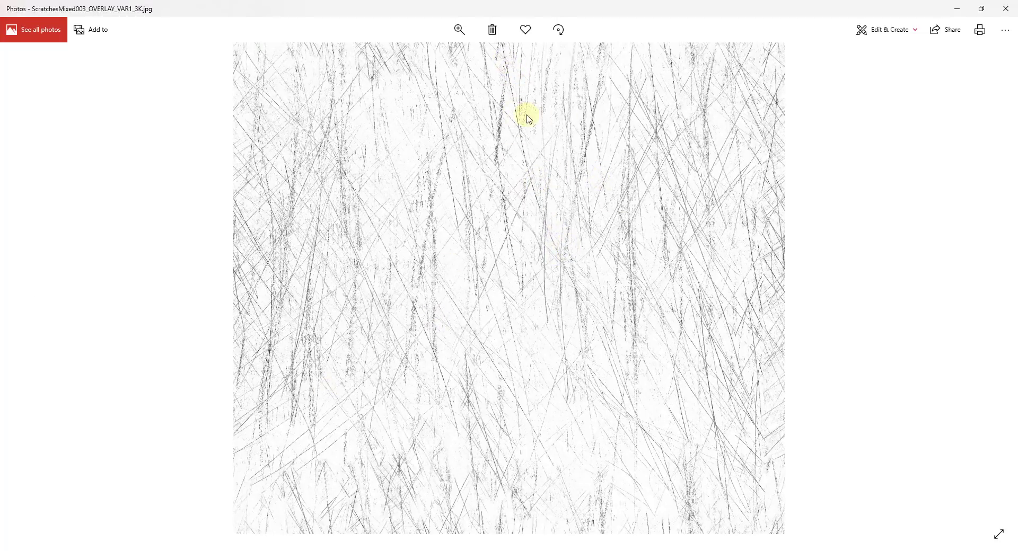
click(1007, 9)
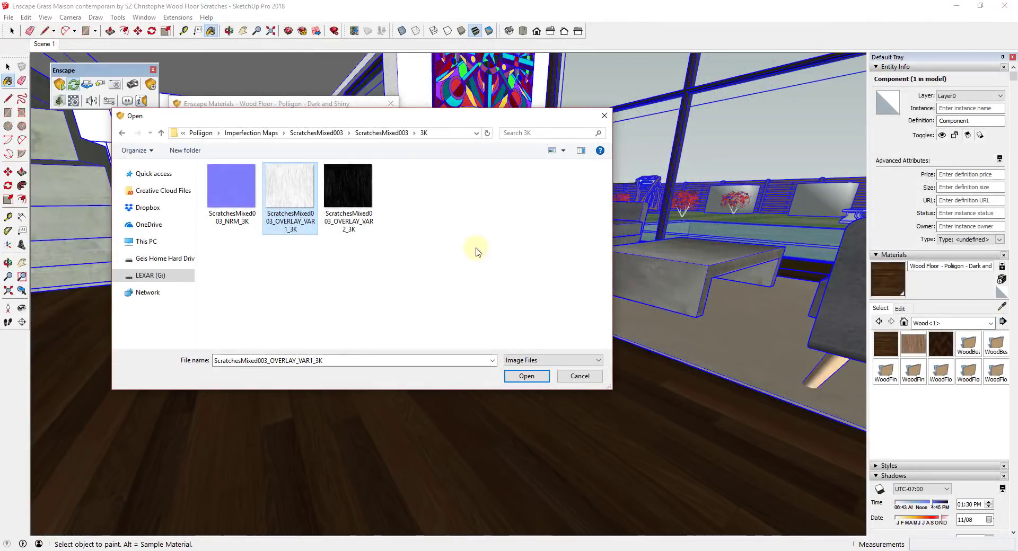
- Load ScratchesMixed003_OVERLAY_VAR1_3K as the floor's reflections texture and inspect the planks in the render
double_click(296, 203)
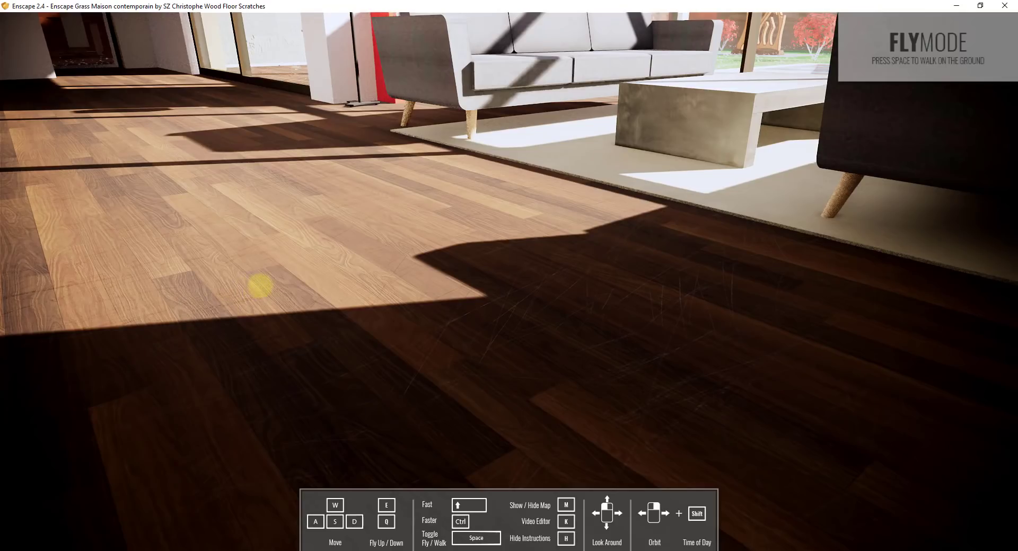
drag(259, 285, 252, 336)
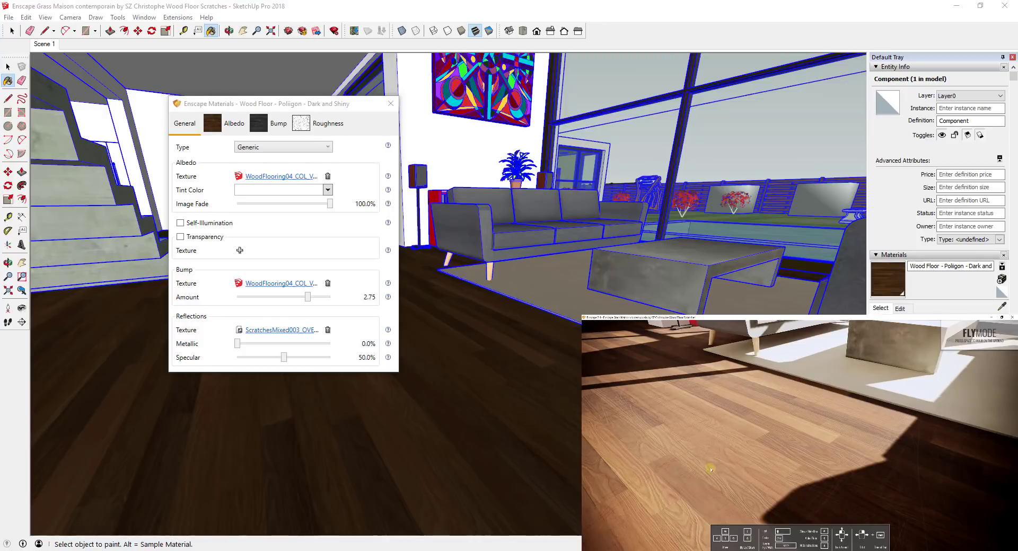
drag(711, 469, 714, 462)
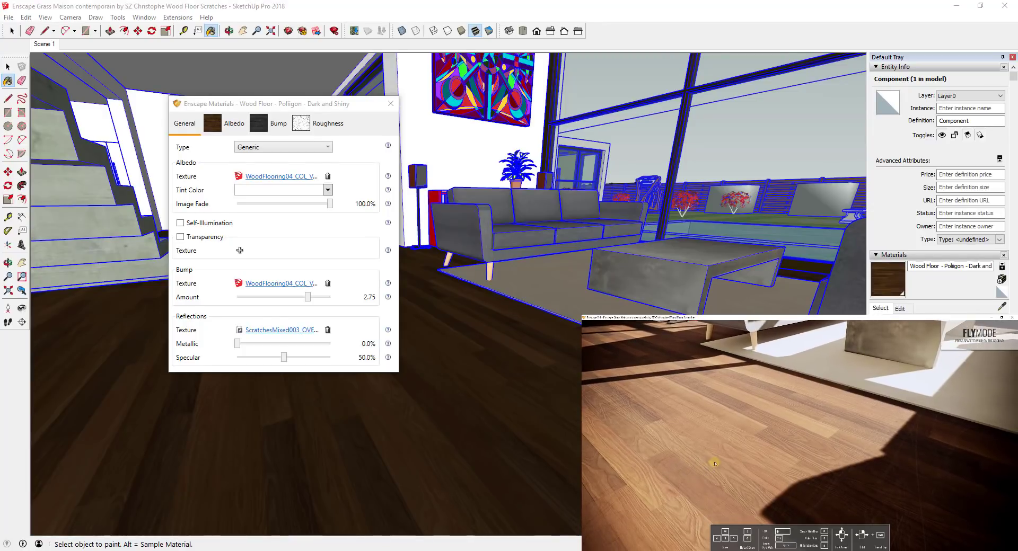
- Invert the scratch image in the floor's roughness texture settings
click(289, 330)
click(290, 330)
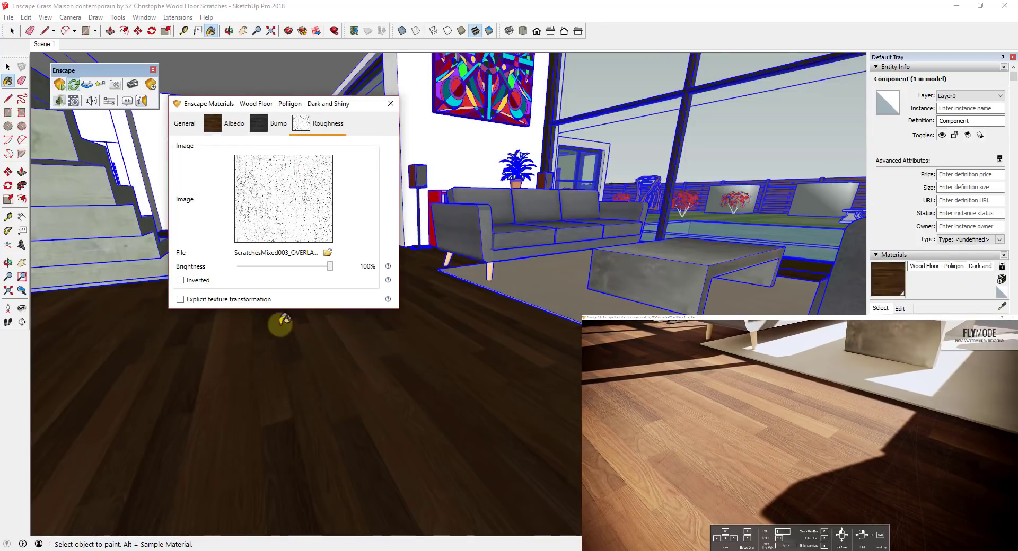
click(192, 285)
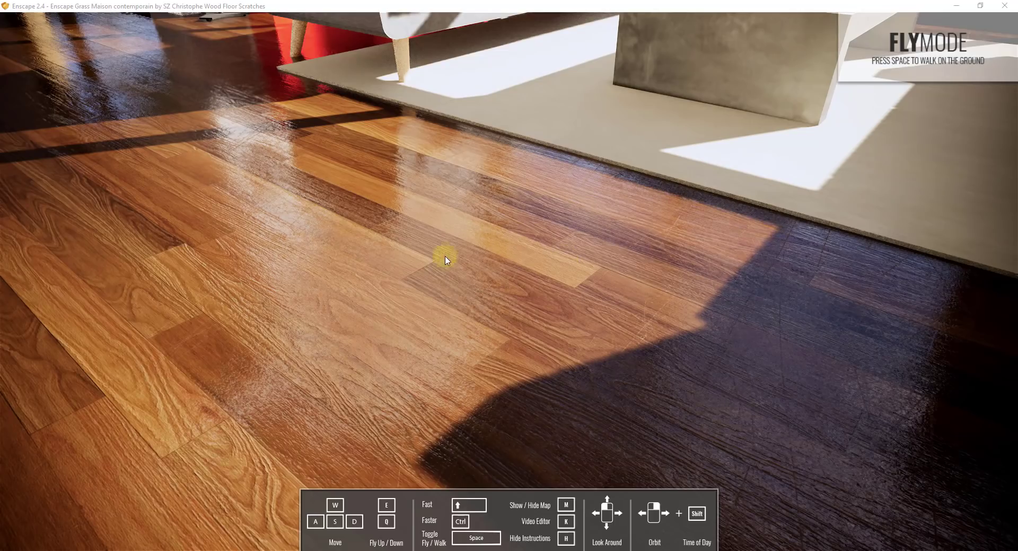
- Fly around the floor in the render and examine its scratches and reflections from several angles
drag(435, 256, 420, 254)
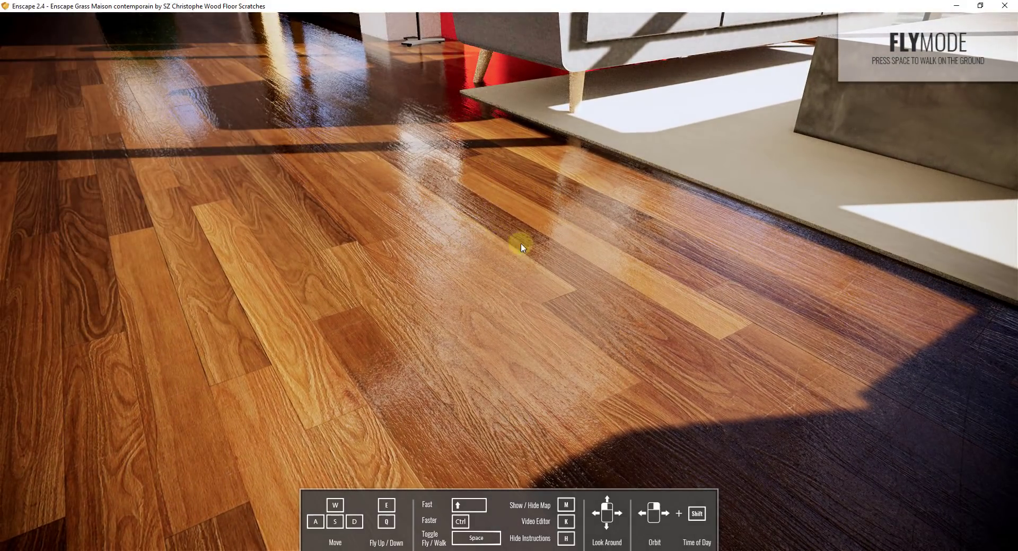
drag(489, 310, 511, 310)
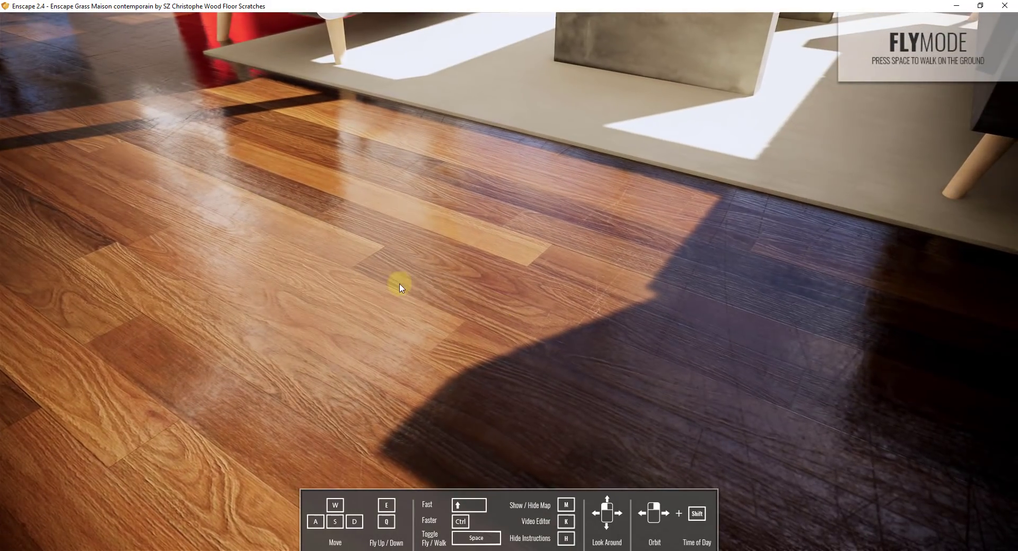
drag(674, 249, 672, 249)
key(w)
key(s)
key(d)
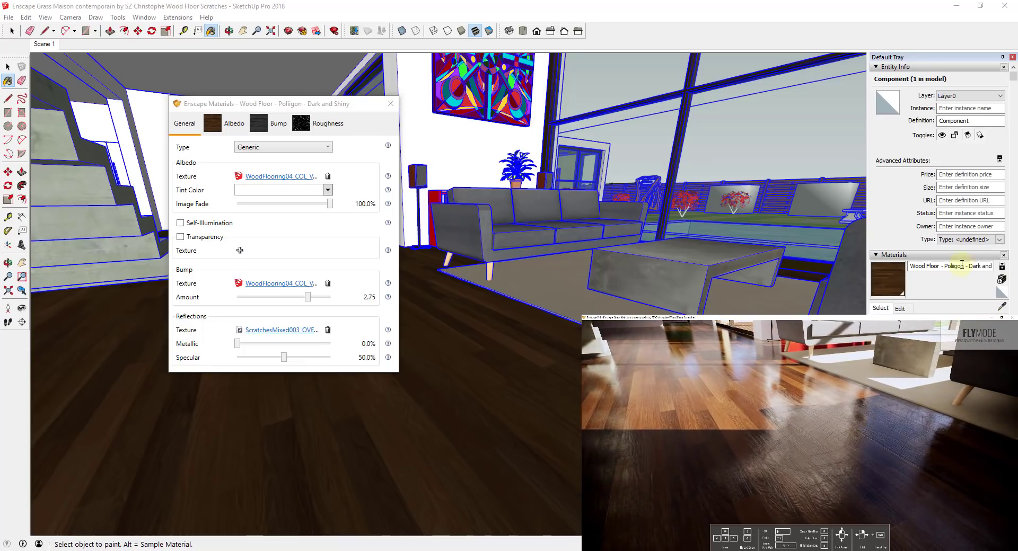
- Try a brightness of 44% on the floor's roughness texture
click(343, 363)
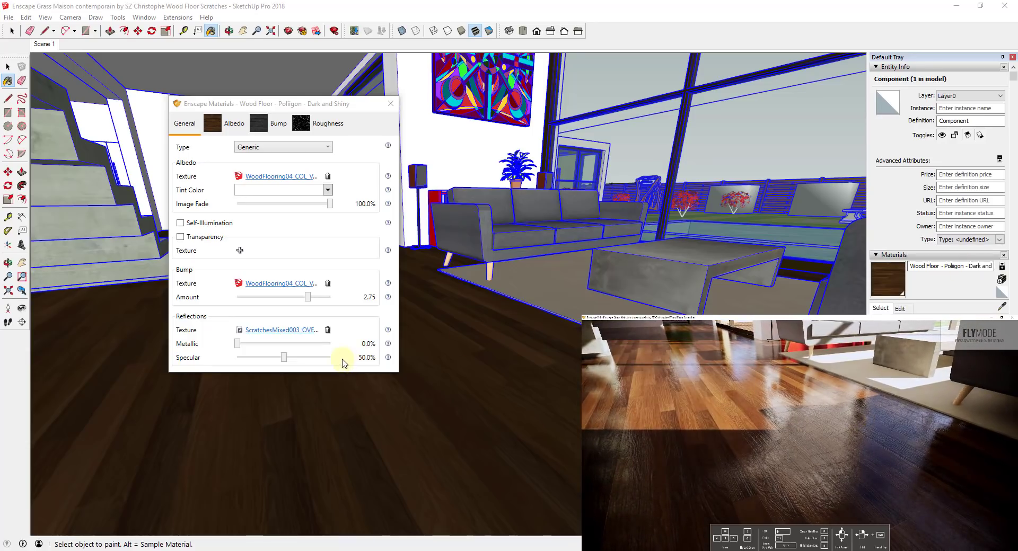
click(282, 330)
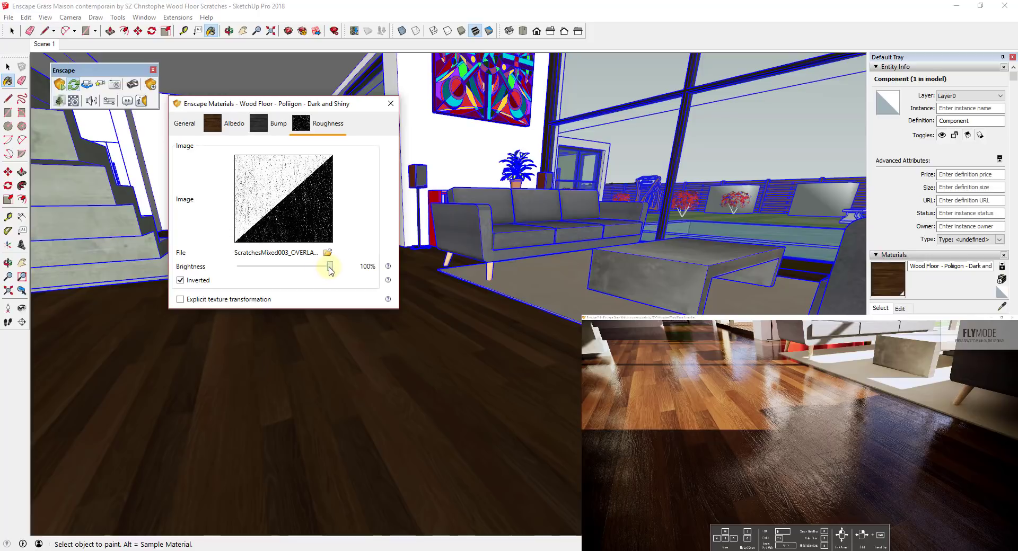
drag(326, 270, 310, 268)
click(280, 267)
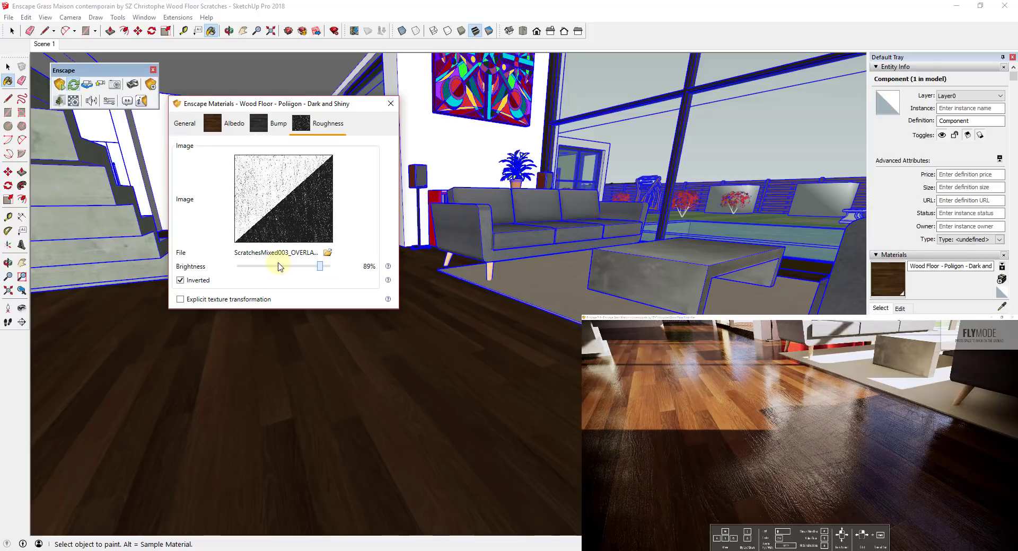
drag(277, 267, 276, 268)
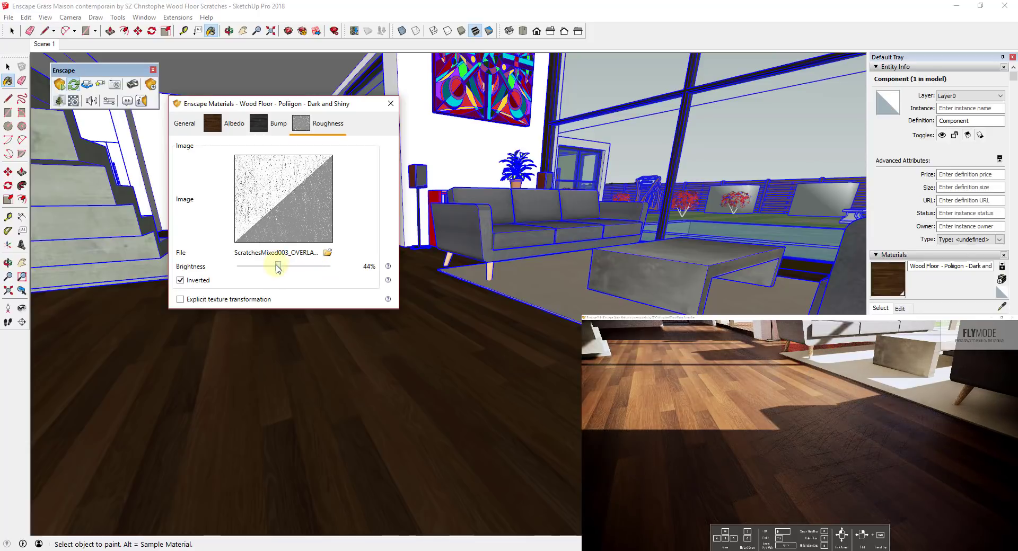
- Examine the effect of the reduced roughness brightness on the floor from a different angle in the render
drag(804, 445, 787, 445)
key(w)
key(q)
key(e)
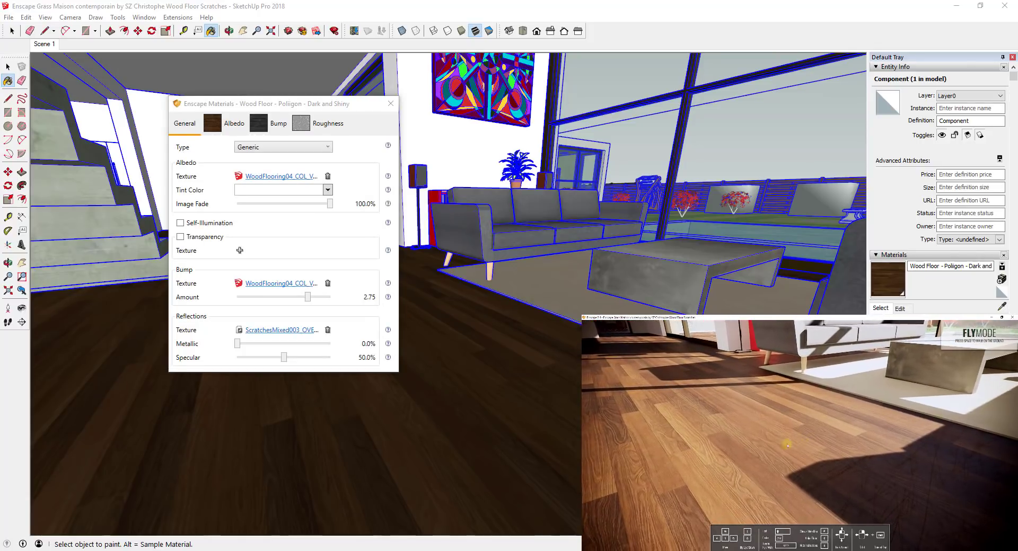
- Set the brightness of the floor's roughness texture to 73%
click(282, 334)
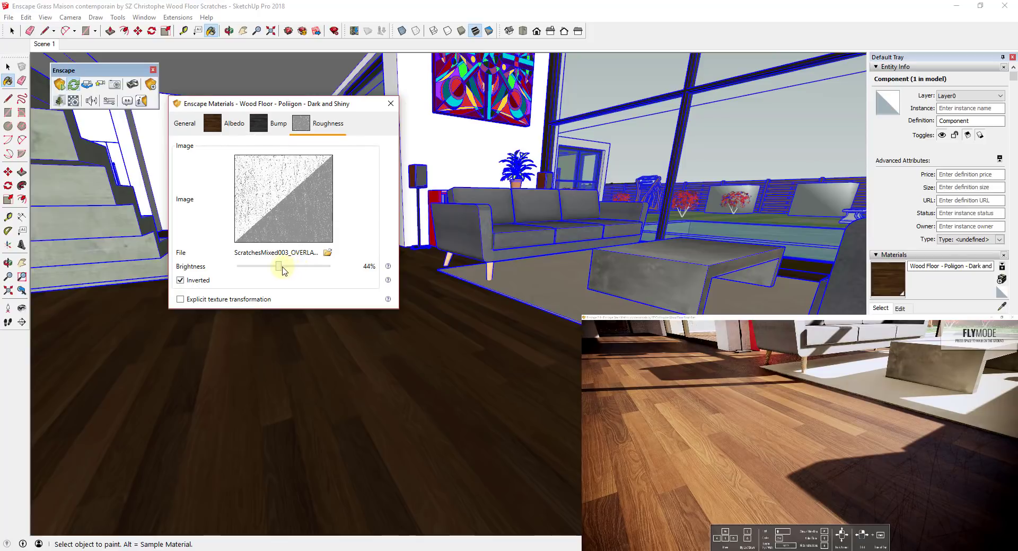
drag(280, 268, 297, 270)
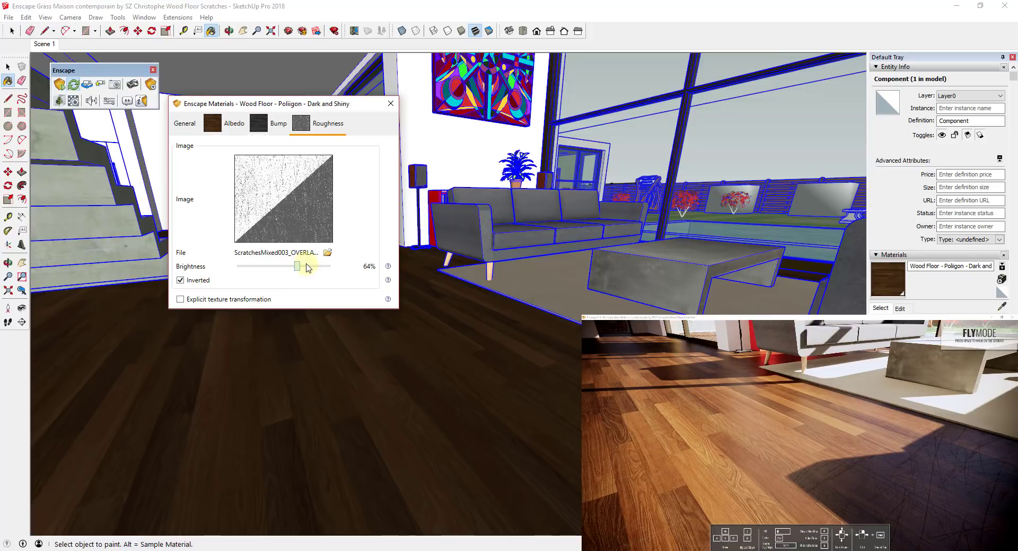
click(306, 267)
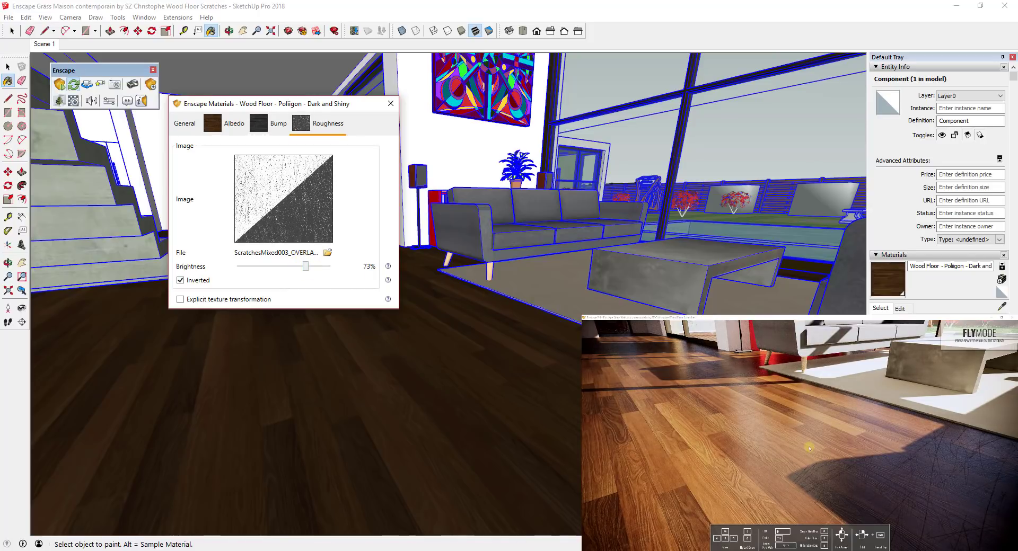
- Fly through the render to the floor around the dark sofa and examine the scratches in its reflections
drag(809, 447, 872, 446)
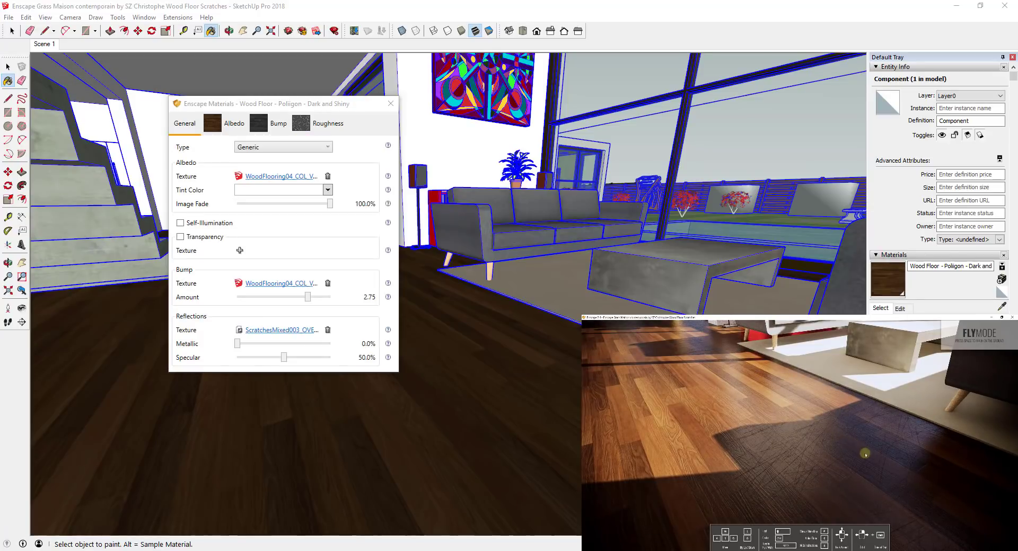
drag(836, 441, 836, 441)
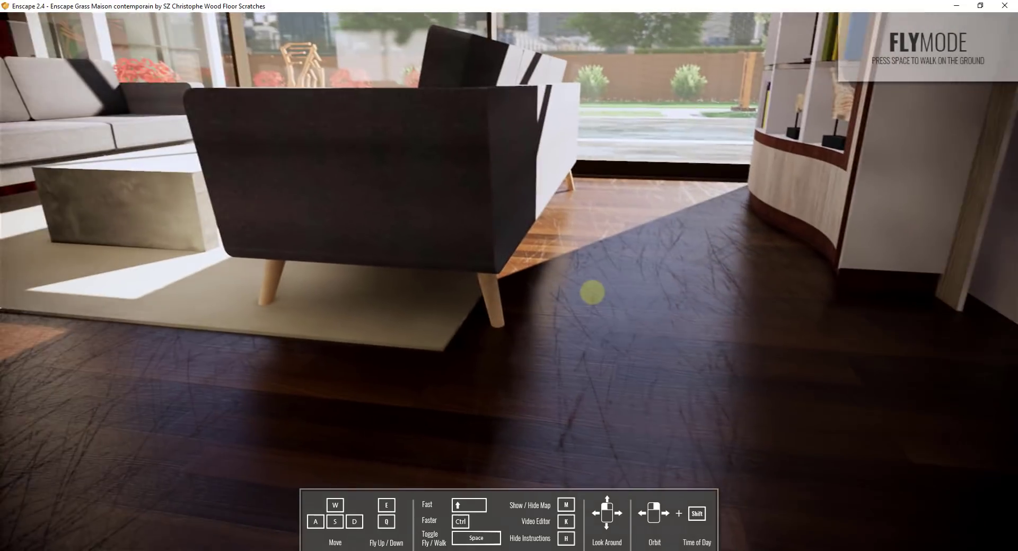
drag(592, 293, 544, 300)
key(d)
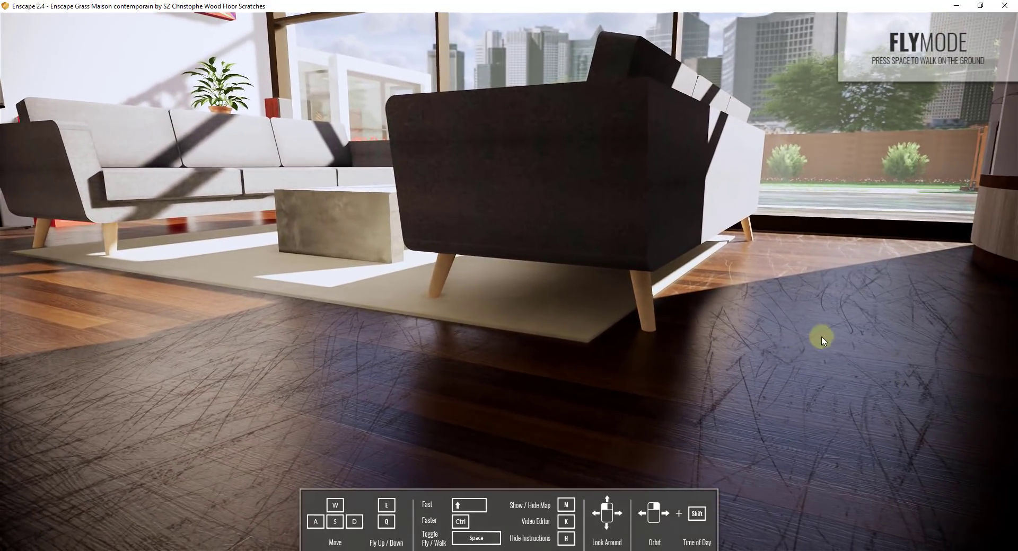
drag(792, 387, 792, 387)
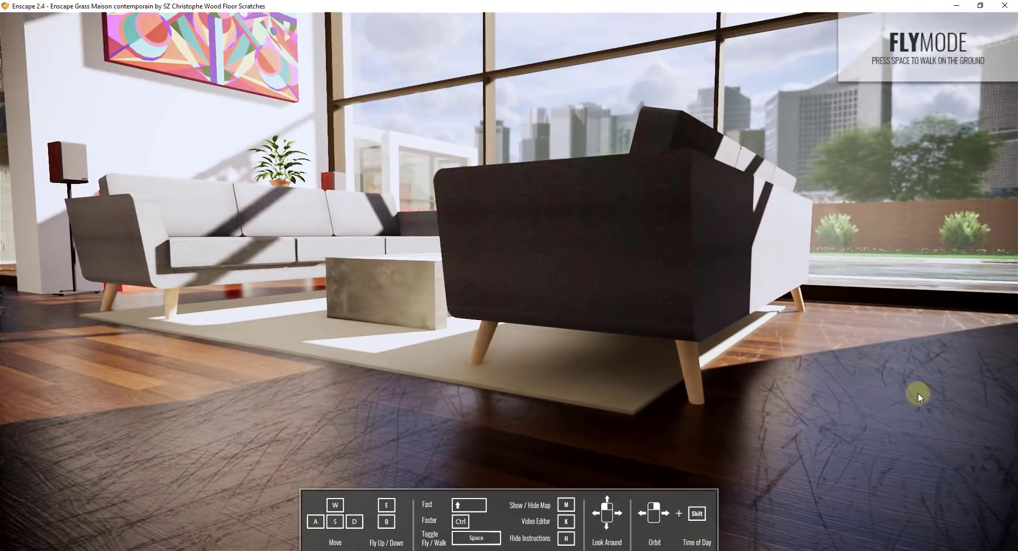